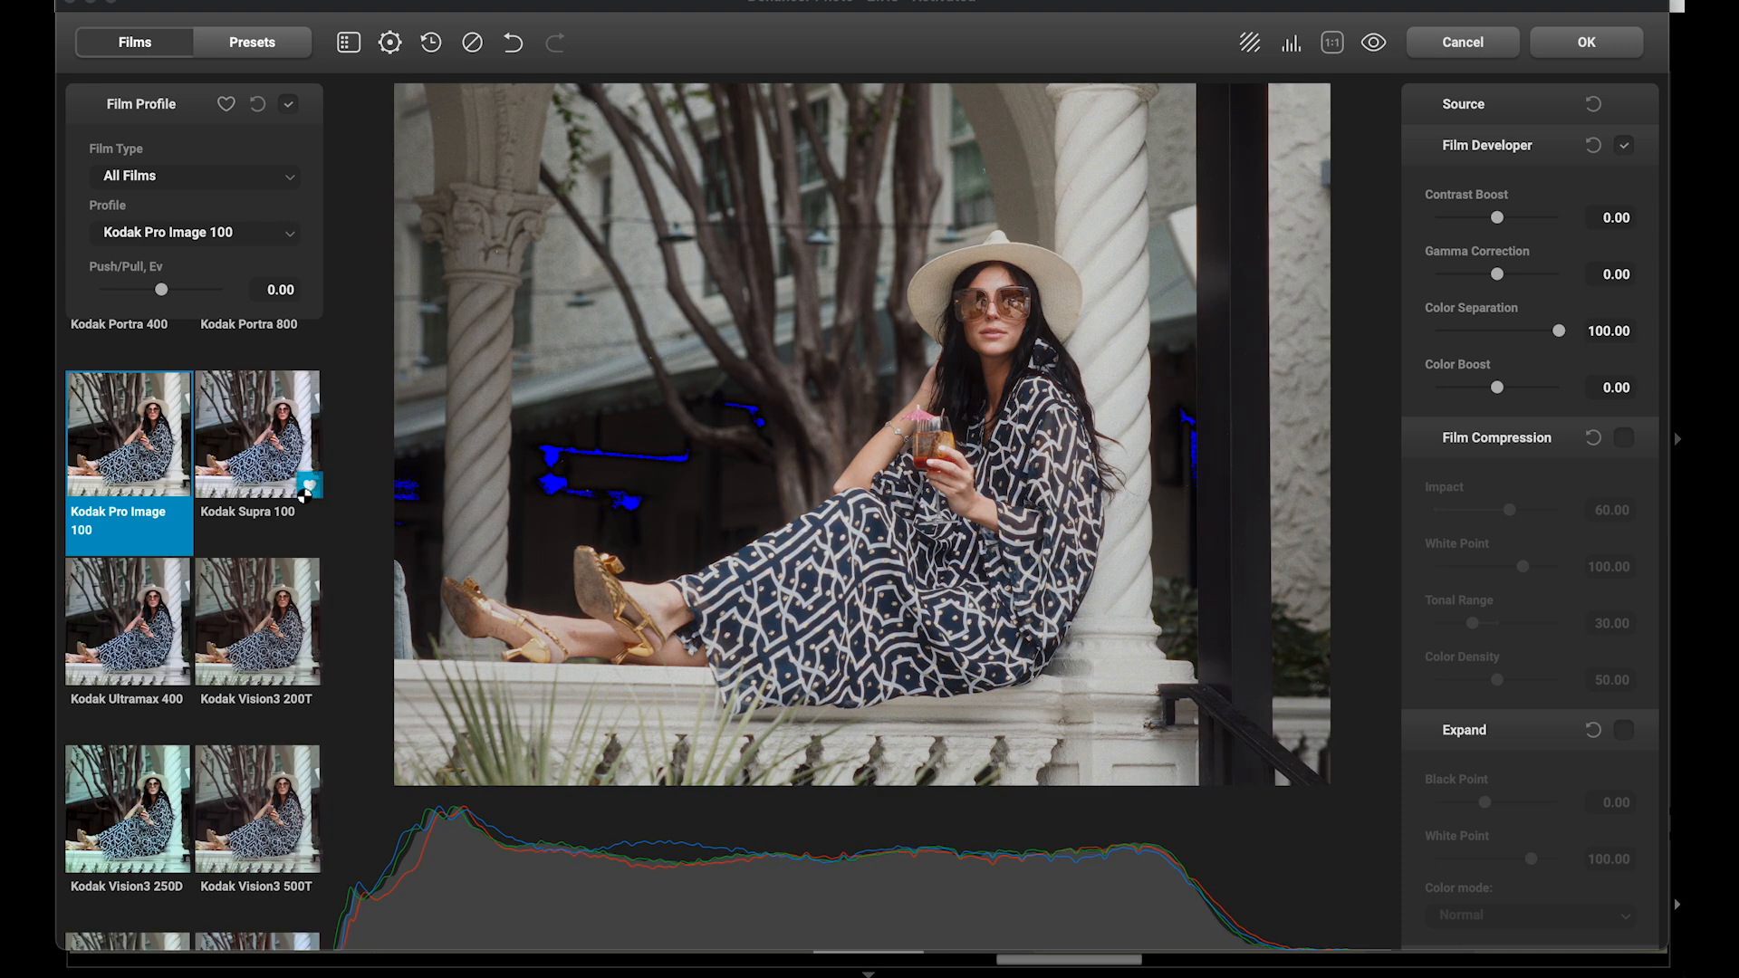
Try the Kodak Supra 100, Kodak Vision3 200T, Kodak Ultramax 400 and Konica Minolta VX400 Super film profiles on the portrait
left_click(266, 465)
left_click(256, 630)
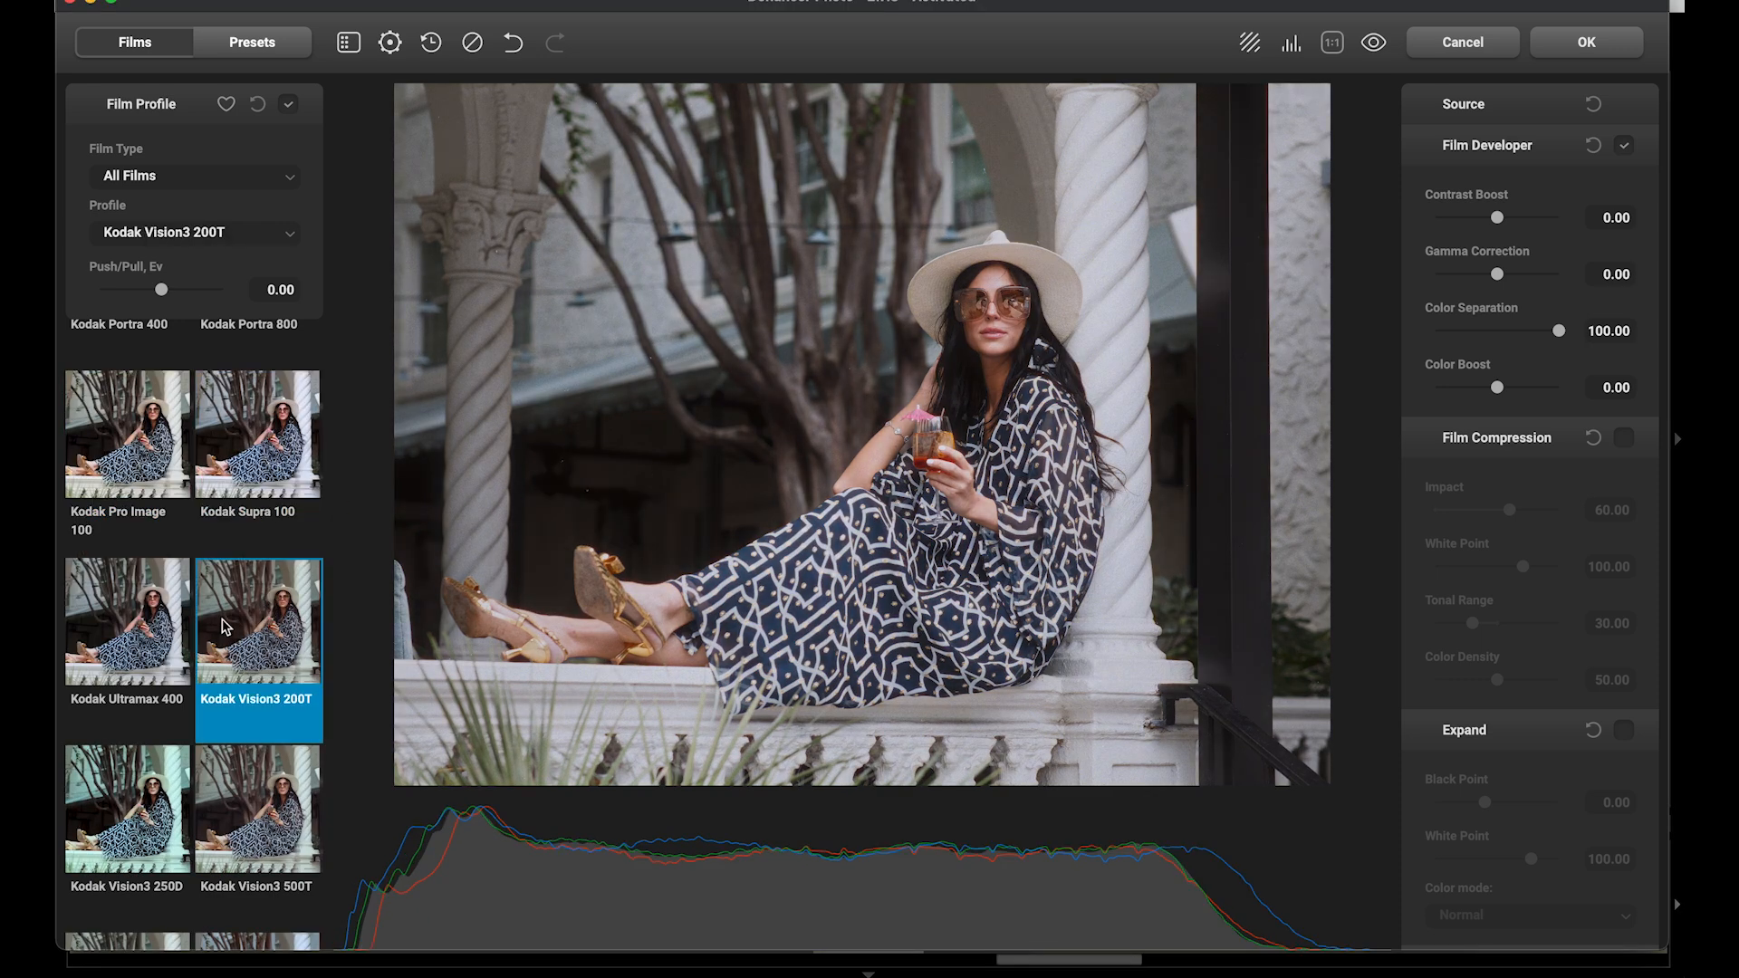
left_click(153, 637)
scroll(172, 639, "down", 3)
left_click(251, 650)
scroll(252, 650, "down", 3)
left_click(257, 681)
Try the Lomochrome Metropolis XR 100-400 and Kodak Vision3 50D film profiles on the portrait
scroll(258, 679, "down", 5)
scroll(254, 675, "down", 4)
scroll(256, 670, "up", 5)
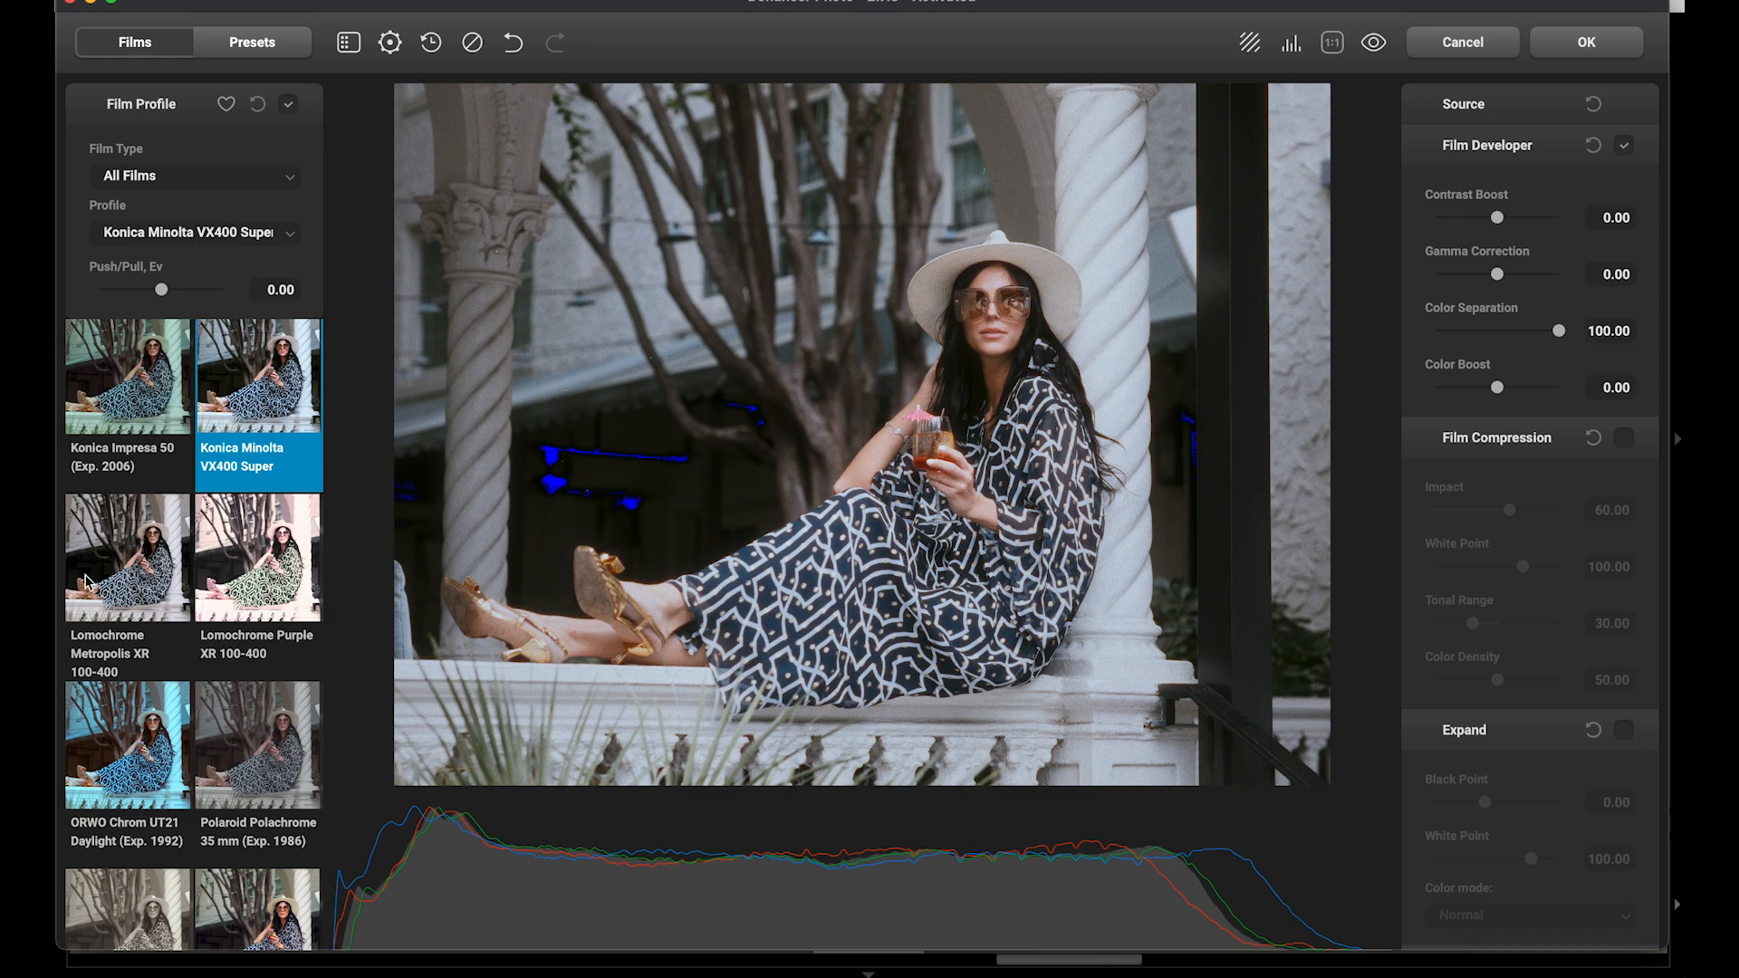
left_click(94, 585)
scroll(136, 593, "up", 5)
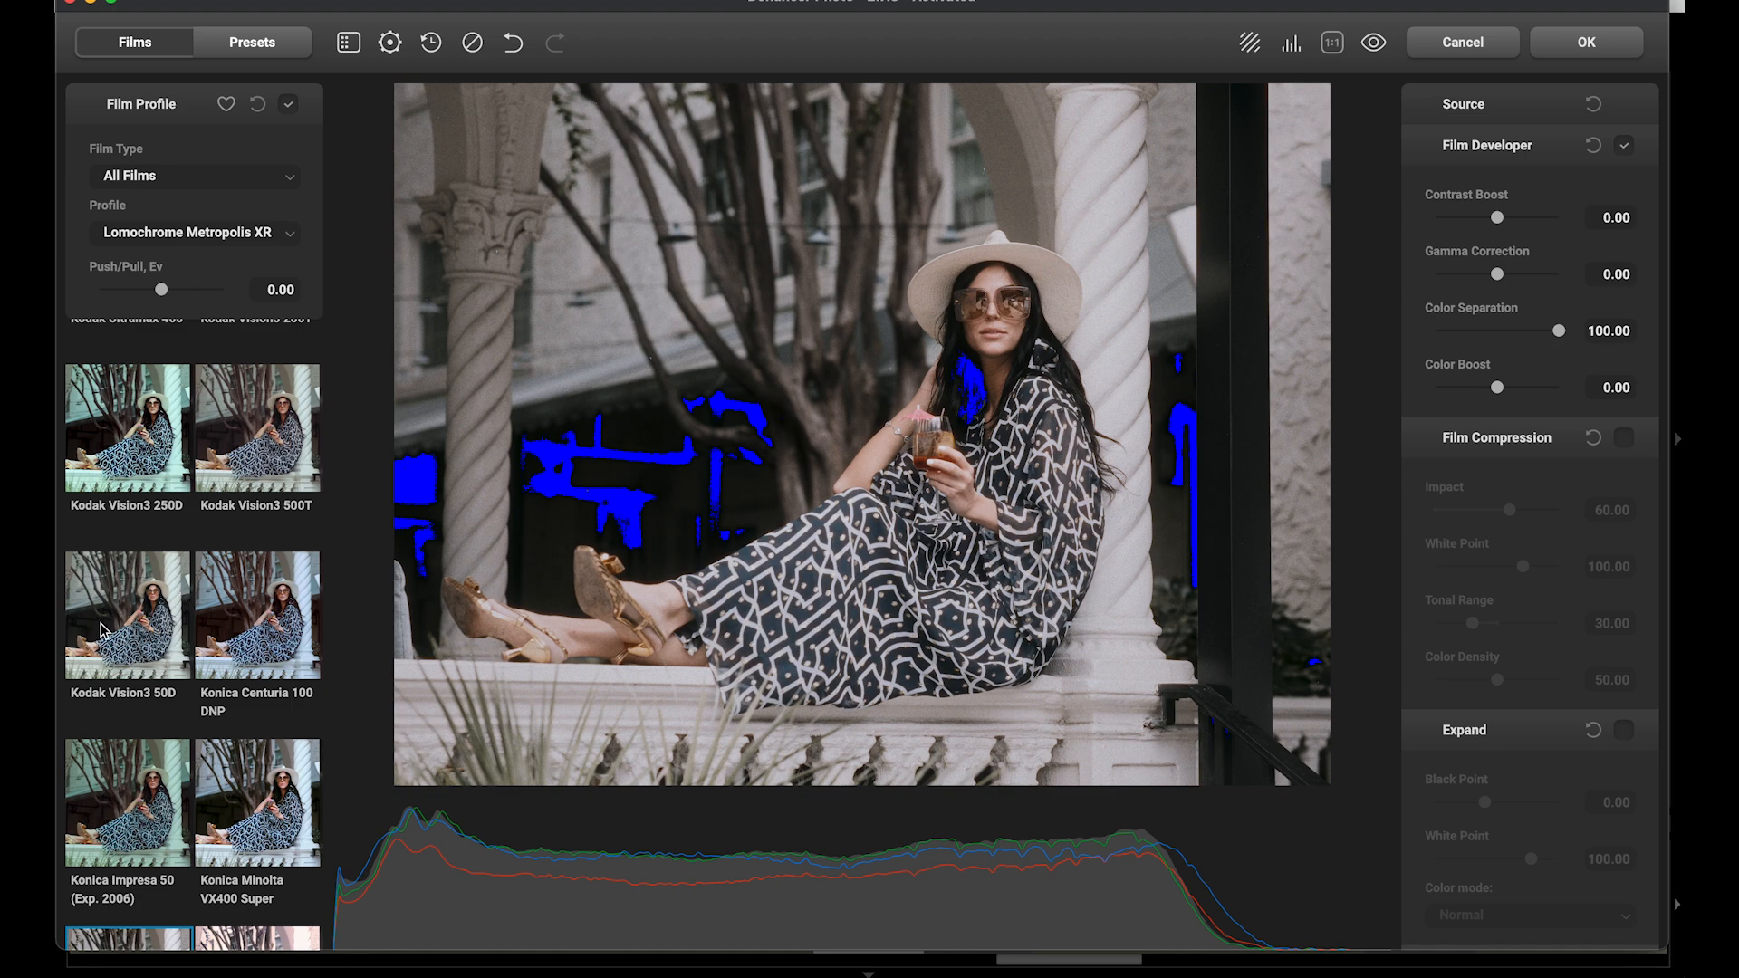
left_click(101, 629)
Apply the Kodak Pro Image 100 film profile to the portrait
scroll(136, 638, "down", 2)
scroll(188, 645, "down", 2)
scroll(208, 629, "up", 4)
scroll(208, 625, "up", 5)
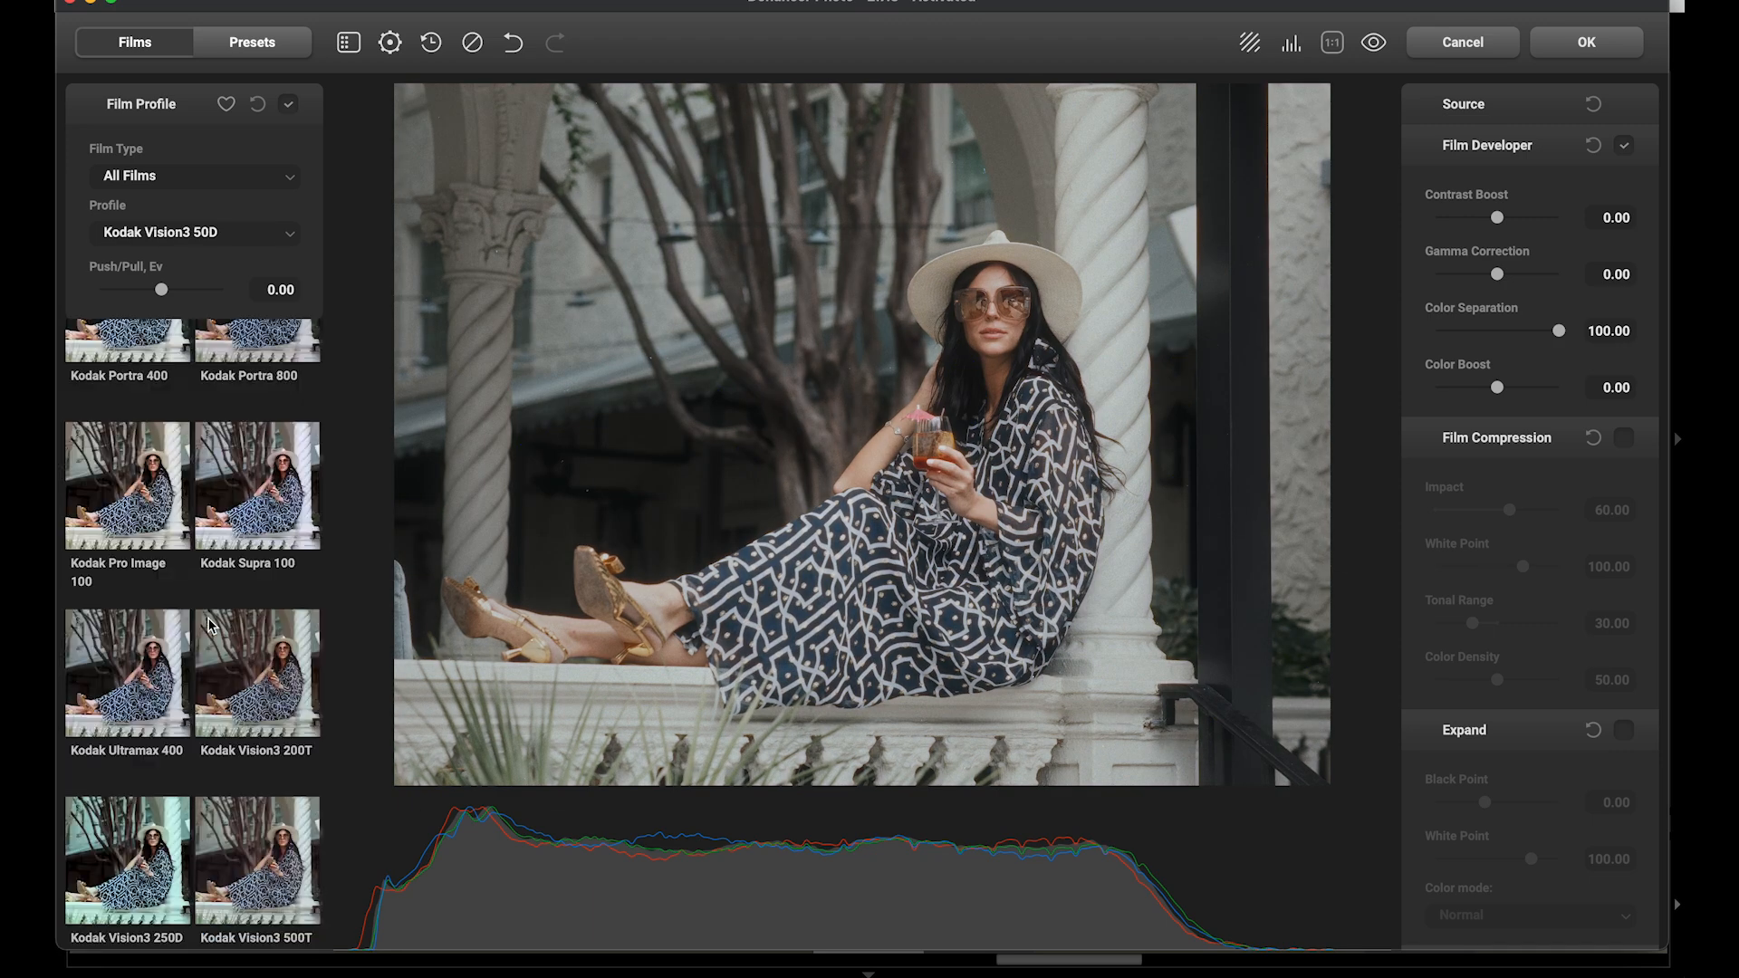
scroll(209, 625, "up", 2)
left_click(149, 608)
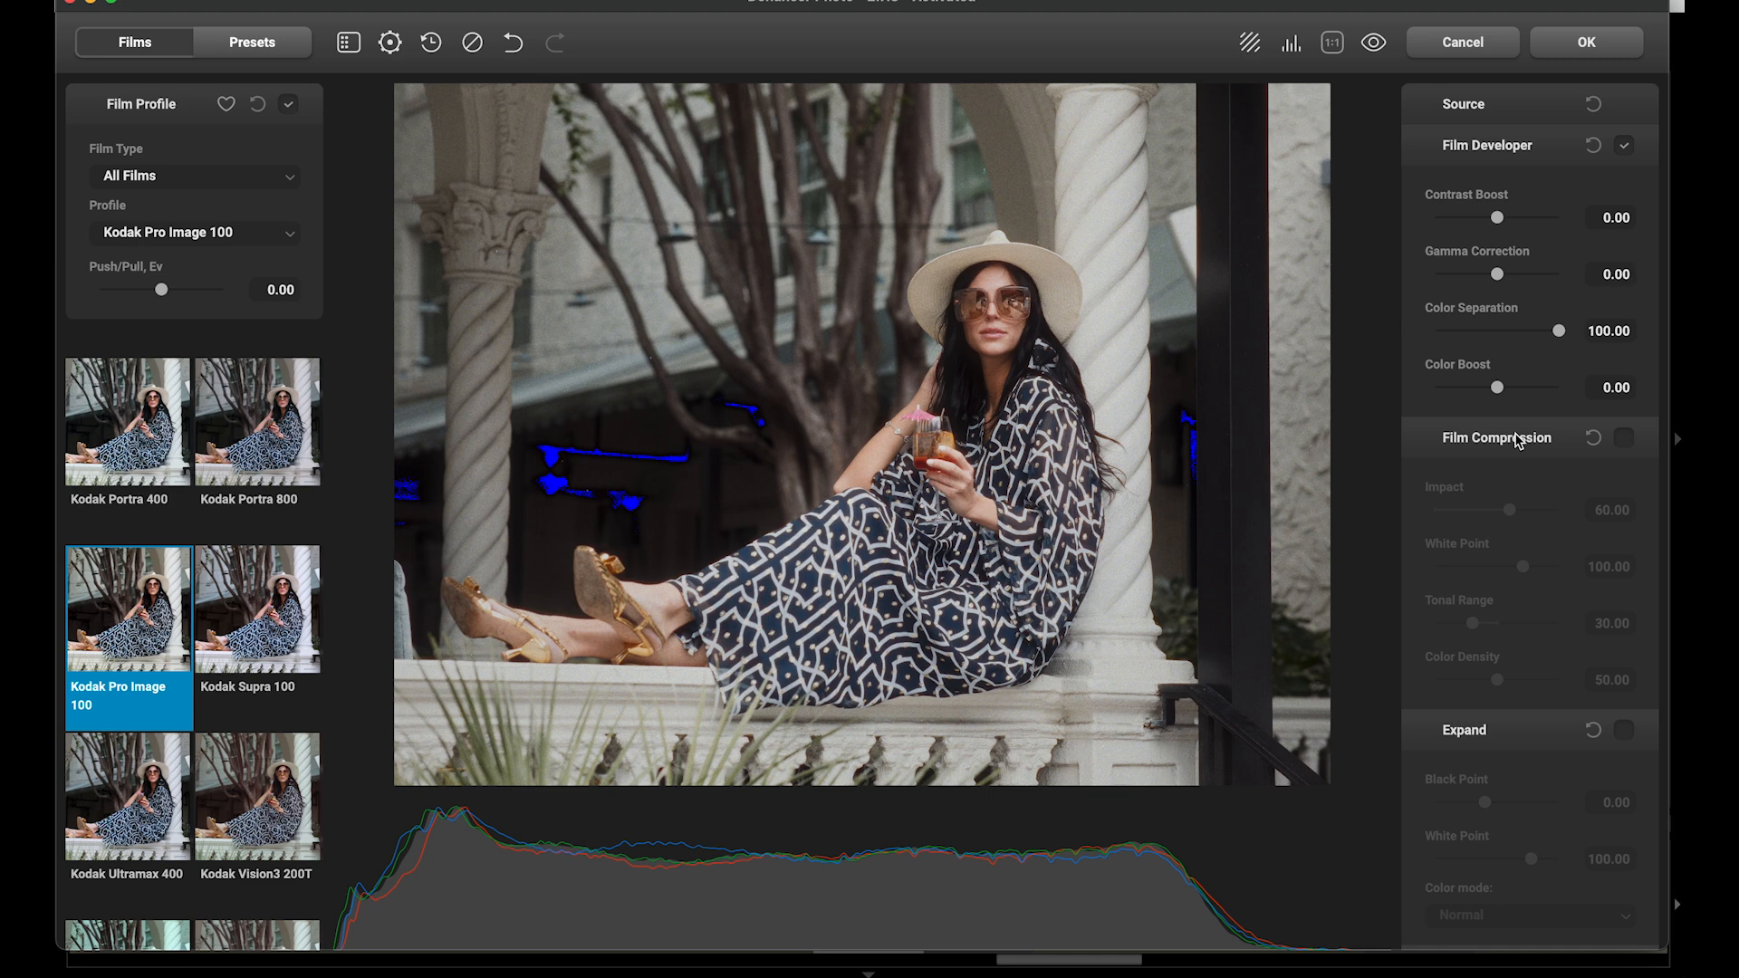
Examine the adjustment sections from Film Compression through Print, Color Head, Film Grain and Halation to Bloom
scroll(1518, 441, "down", 3)
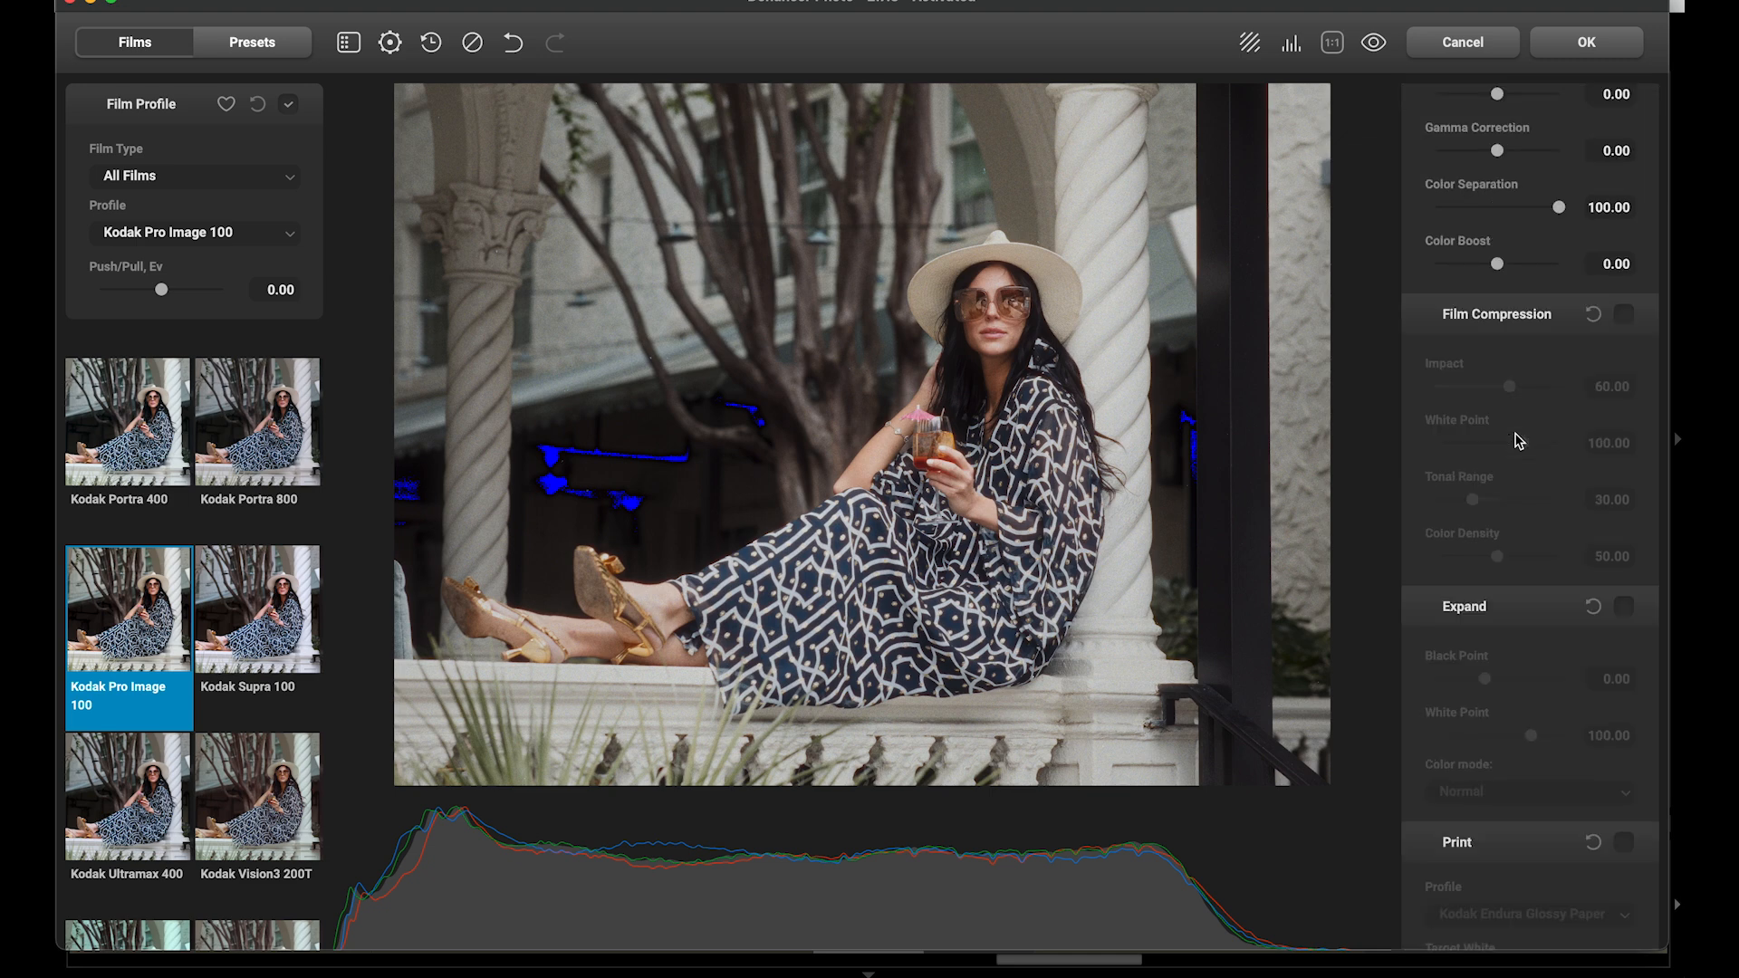
scroll(1517, 441, "down", 20)
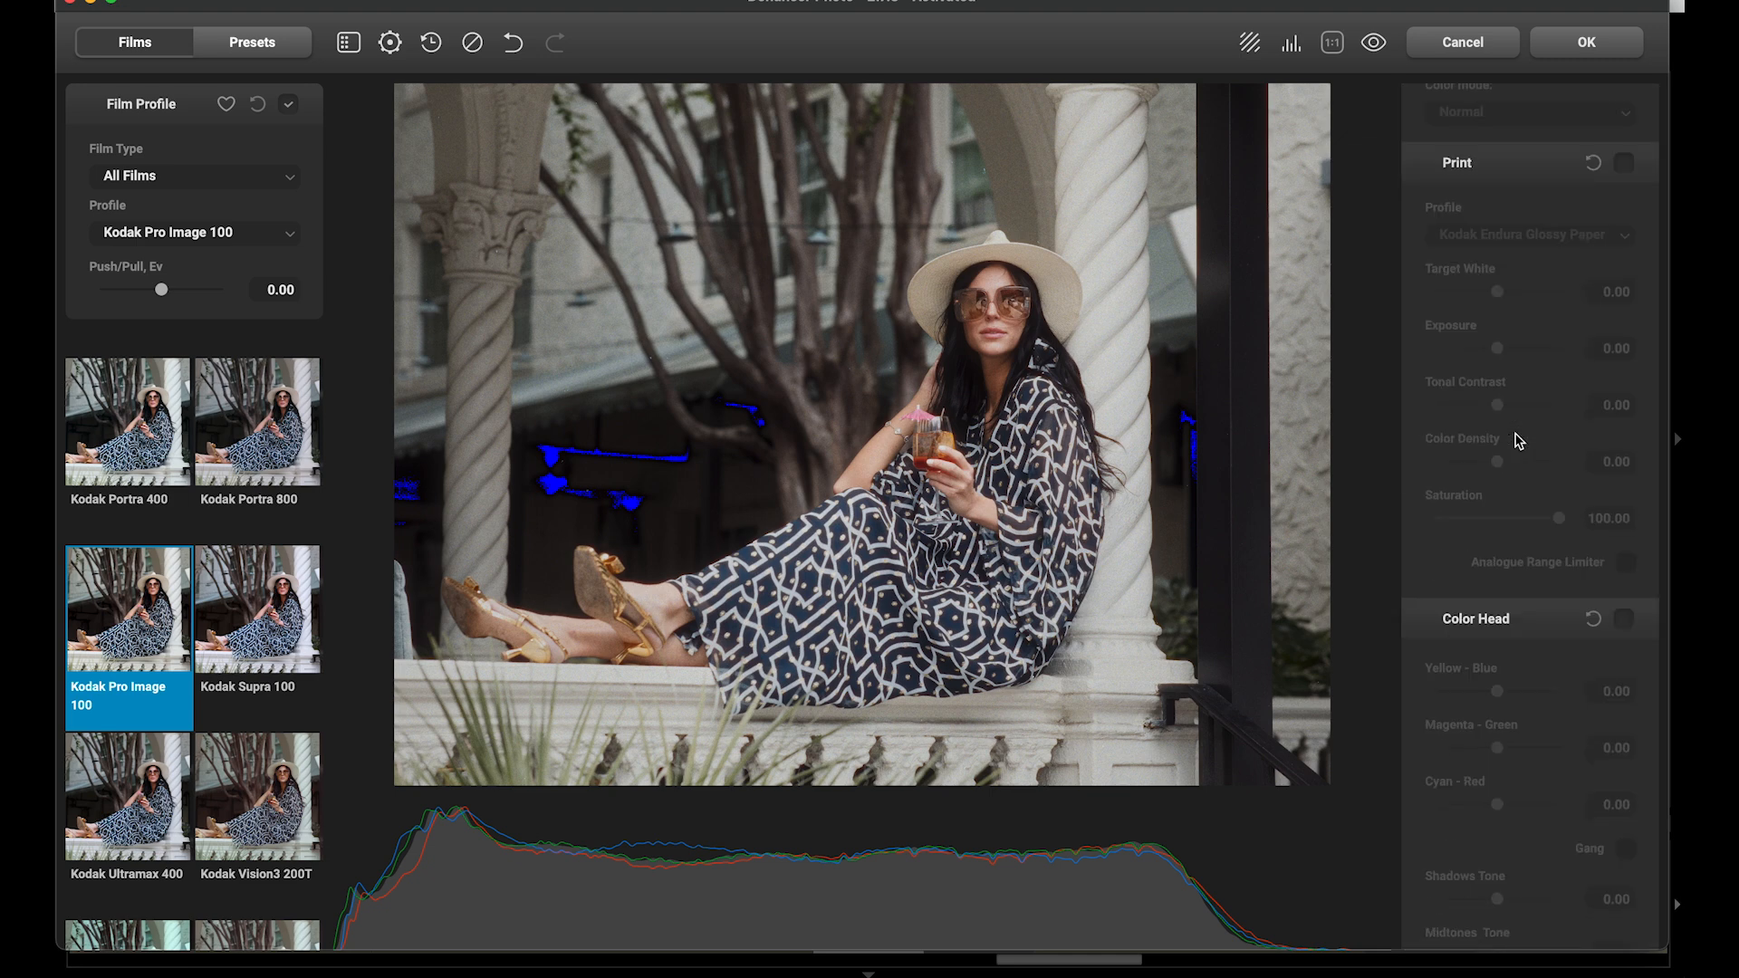
scroll(1517, 441, "down", 4)
scroll(1517, 441, "down", 7)
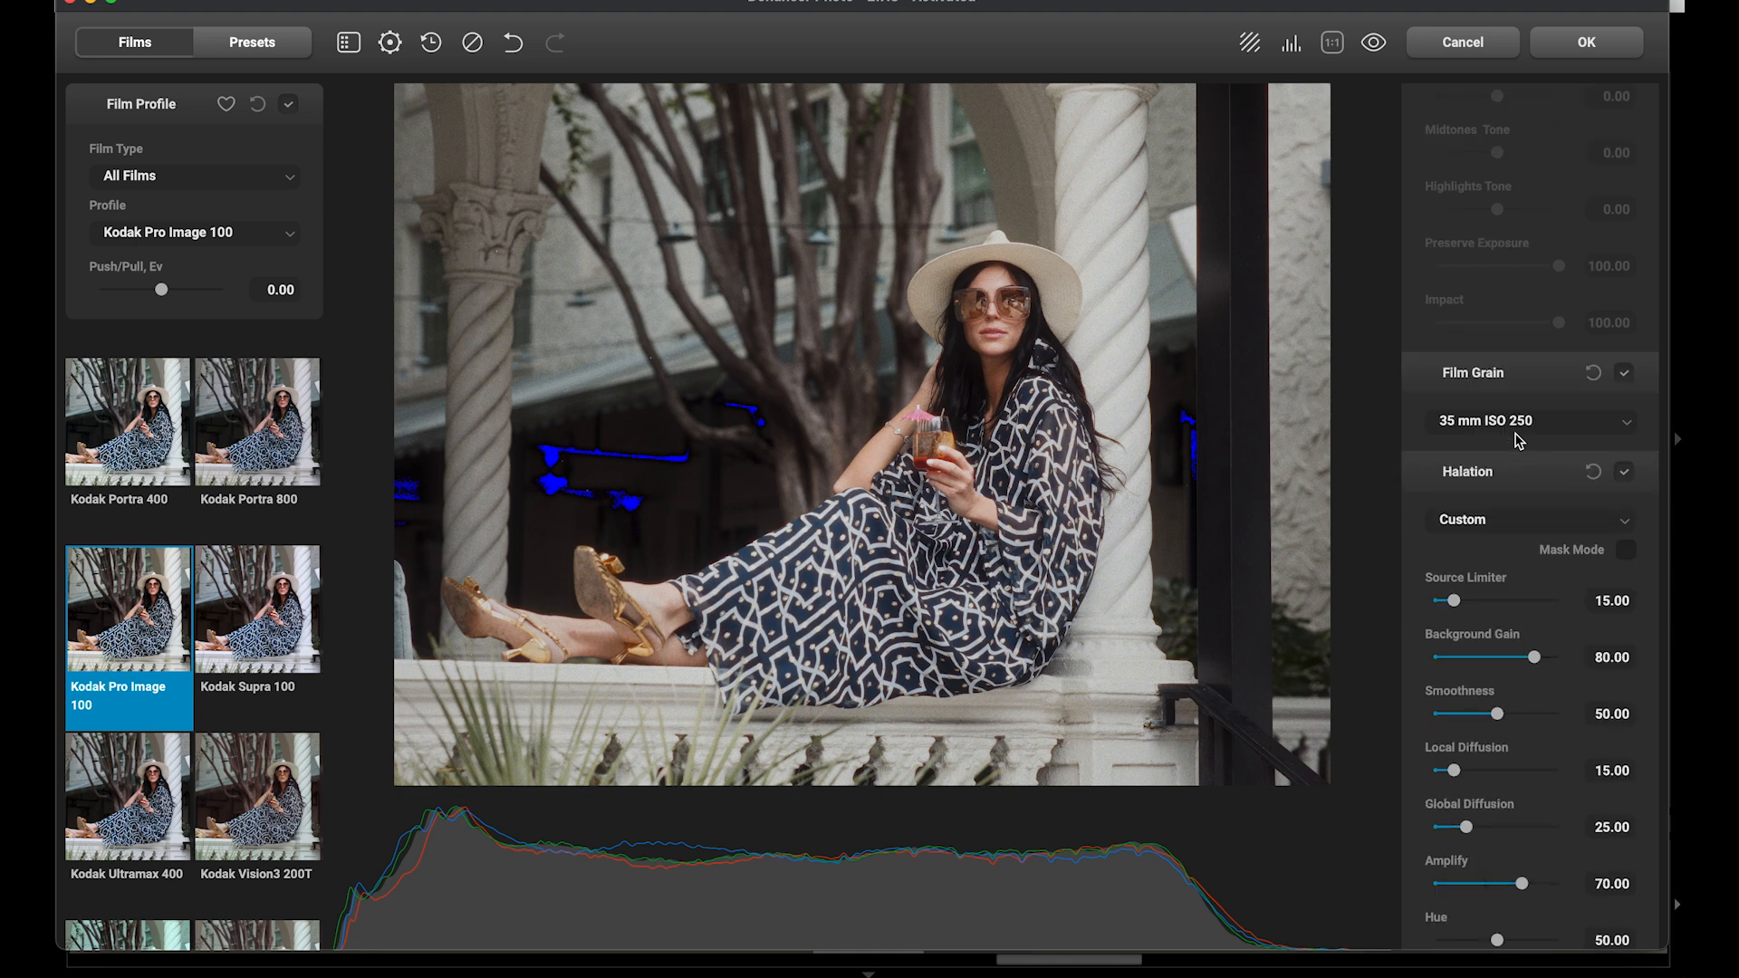
scroll(1582, 536, "up", 20)
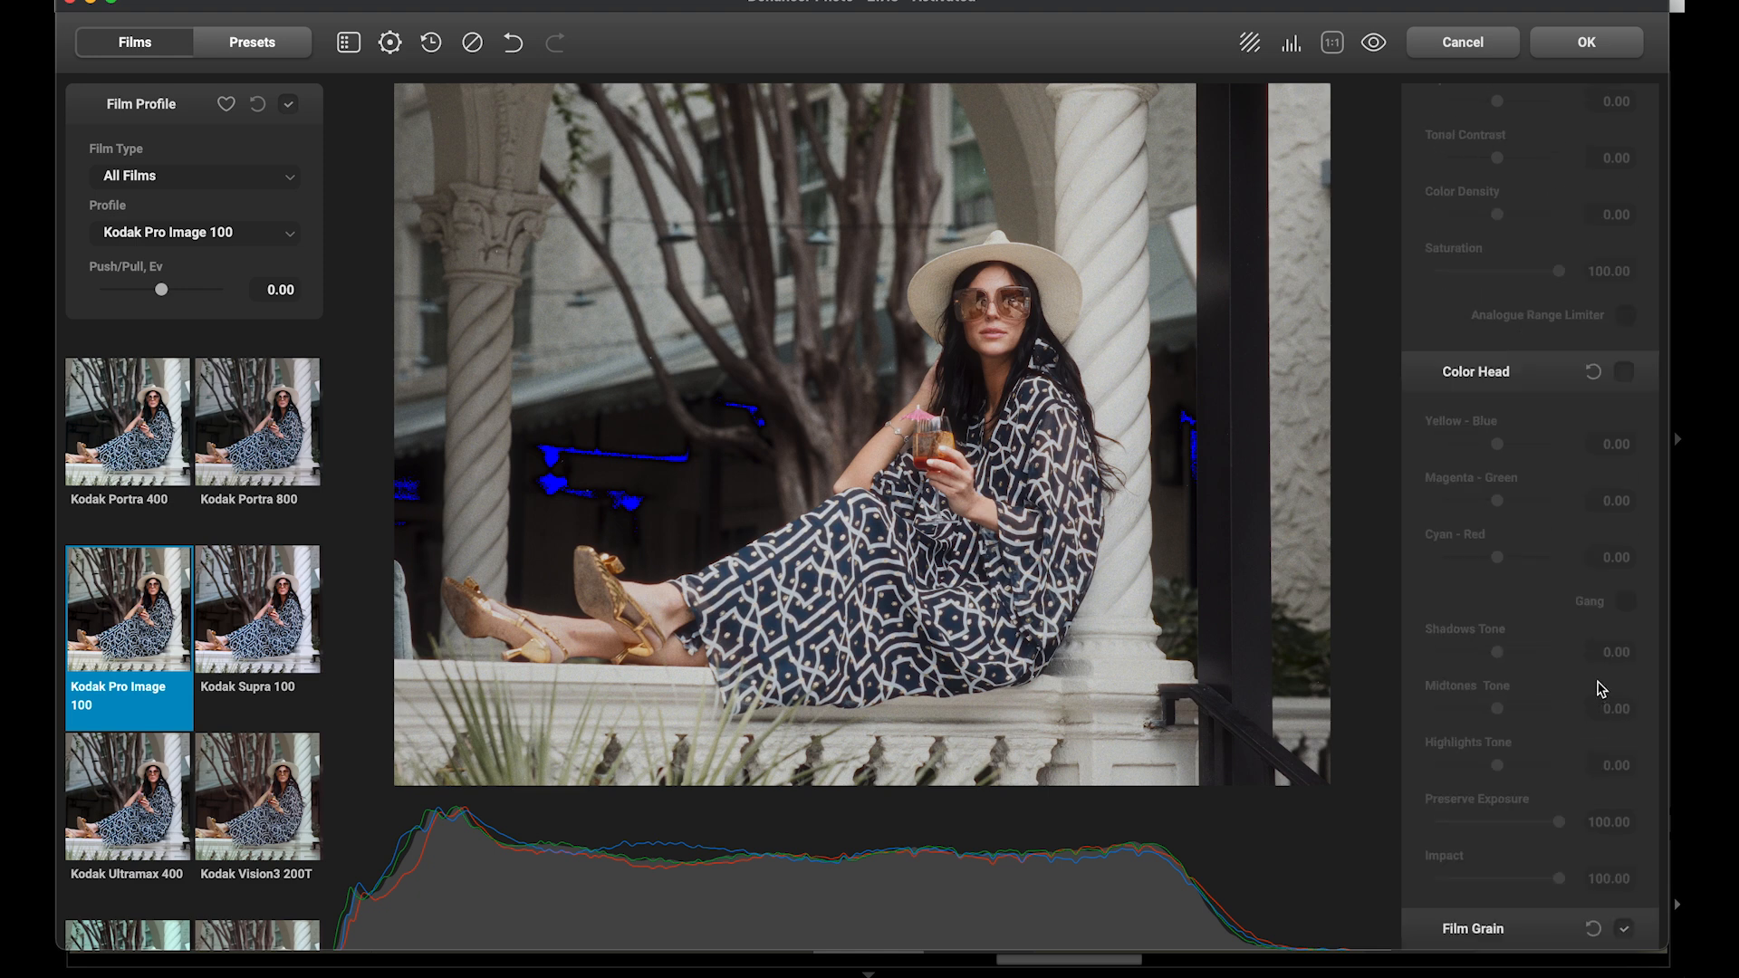
scroll(1600, 686, "up", 11)
scroll(1600, 685, "up", 4)
scroll(1600, 685, "down", 20)
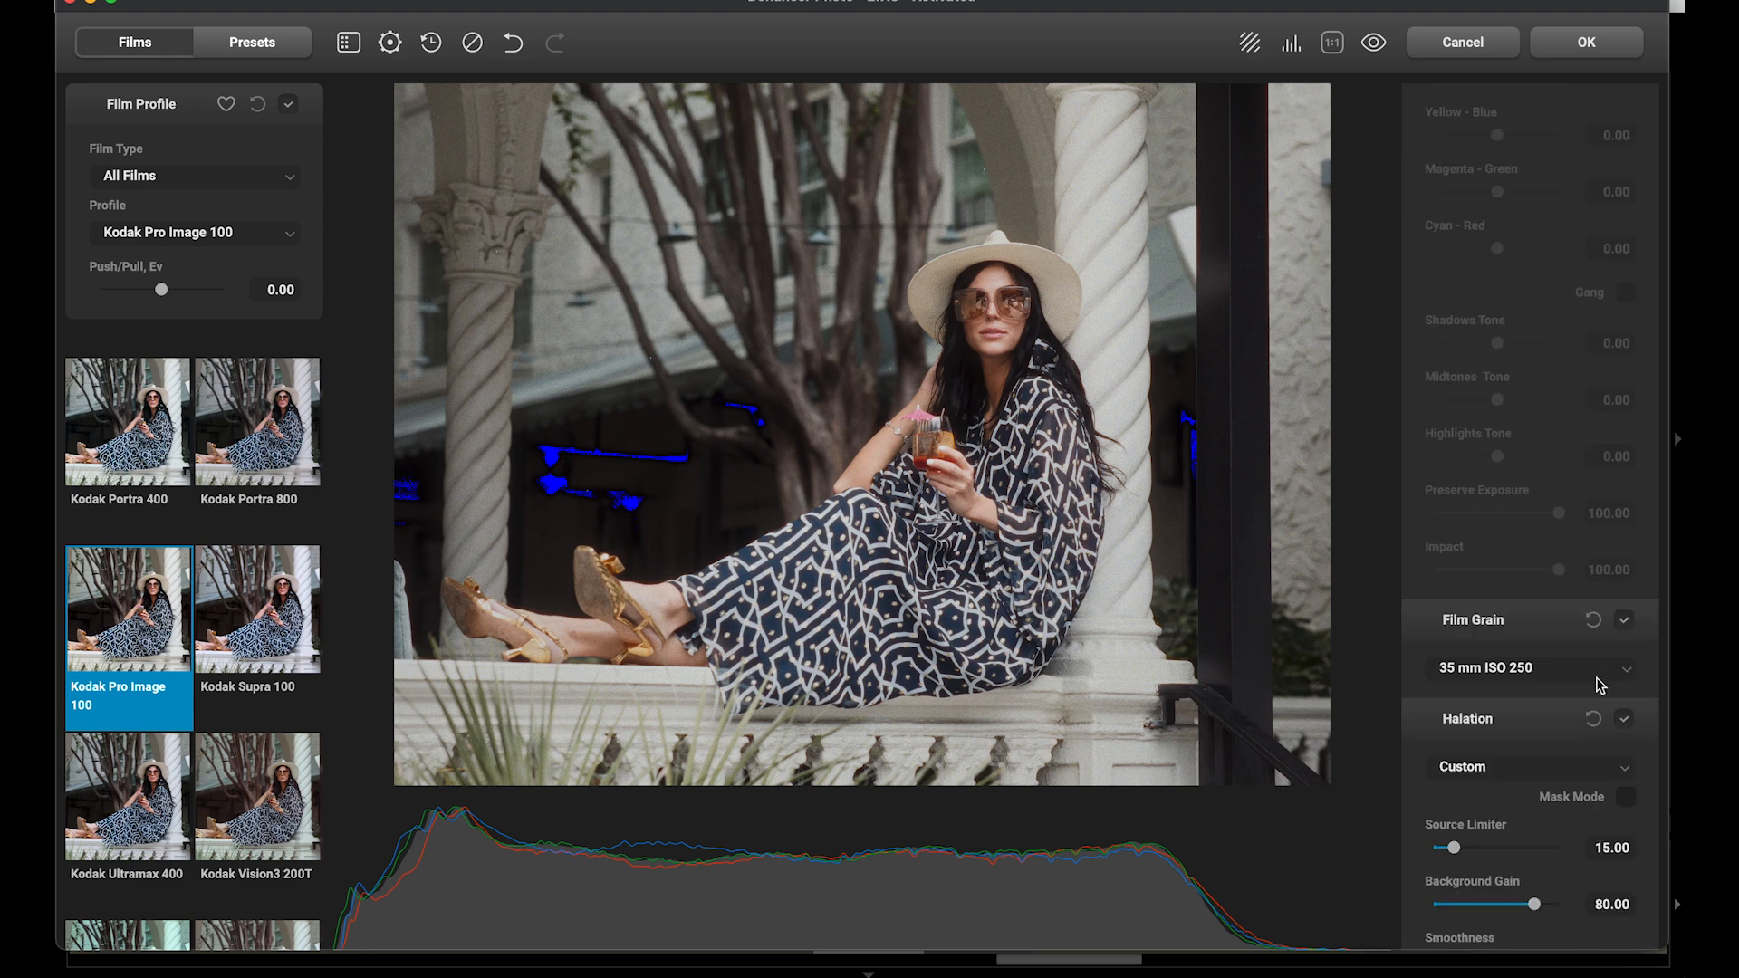
scroll(1625, 729, "down", 1)
scroll(1625, 729, "down", 10)
scroll(1554, 720, "down", 4)
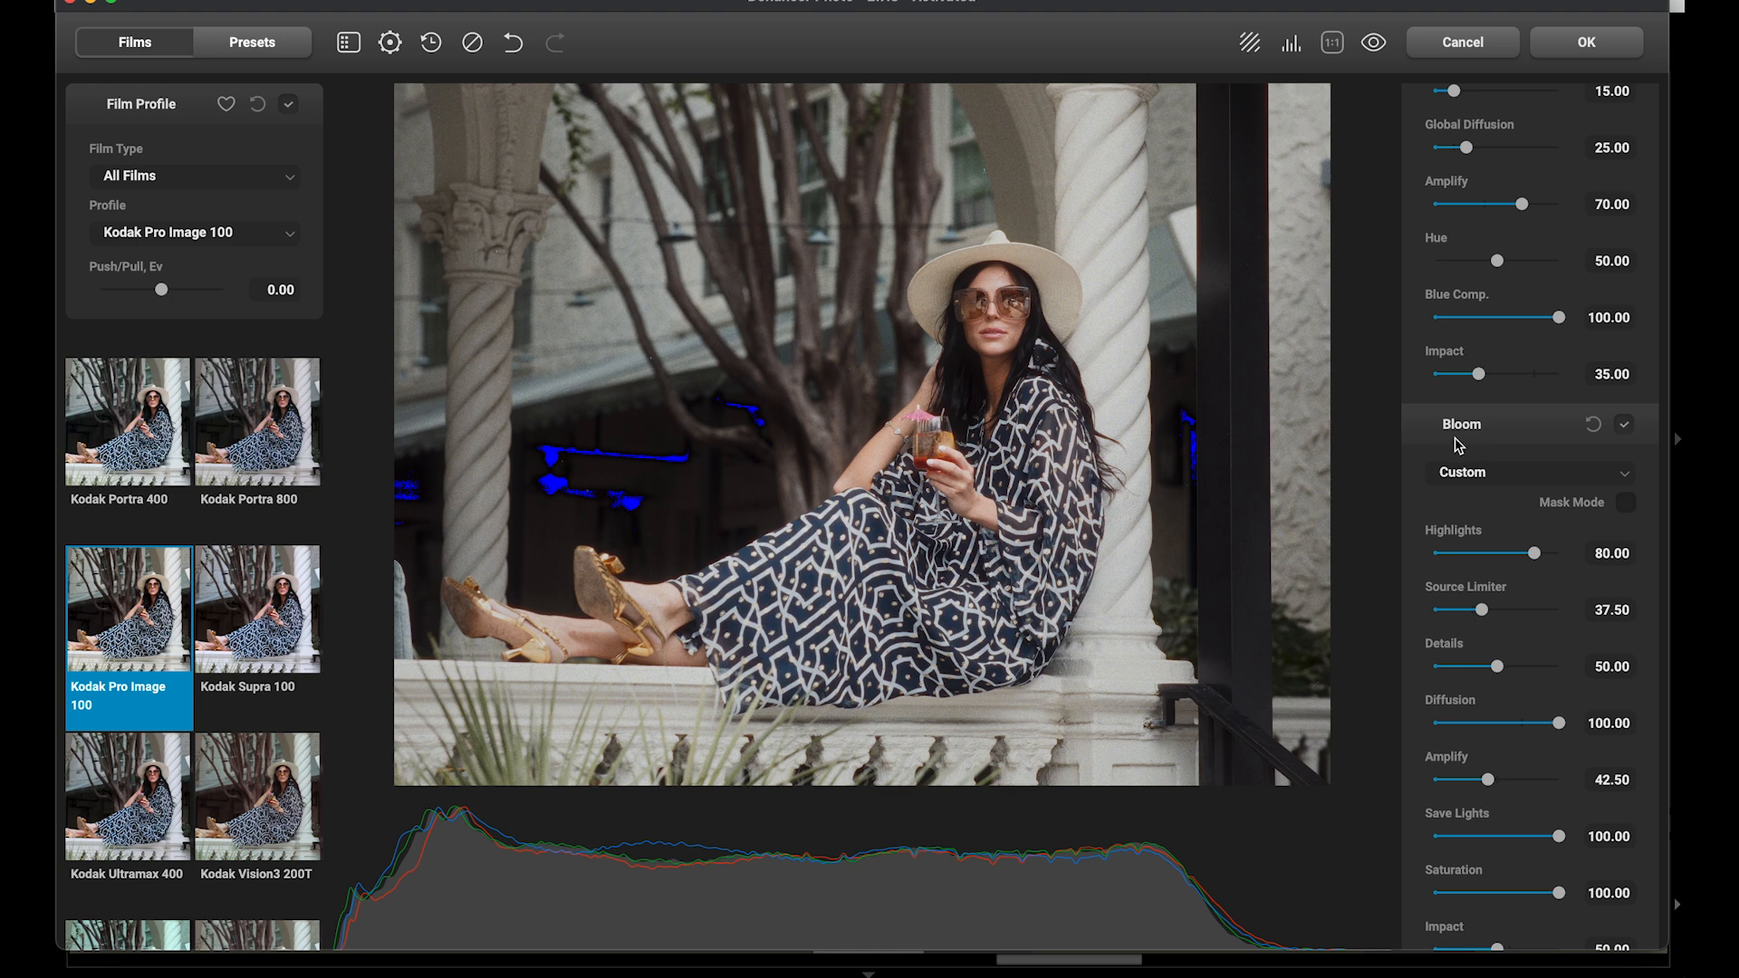
Set the bloom's Impact to 59.17, Diffusion to 75.83, Source Limiter to 47.50, Details to 42.50 and Amplify to 30.83
scroll(1458, 444, "down", 3)
mouse_move(1499, 763)
left_mouse_down()
mouse_move(1550, 764)
mouse_move(1487, 766)
mouse_move(1507, 767)
left_mouse_up()
mouse_move(1556, 540)
left_mouse_down()
mouse_move(1443, 544)
mouse_move(1530, 546)
left_mouse_up()
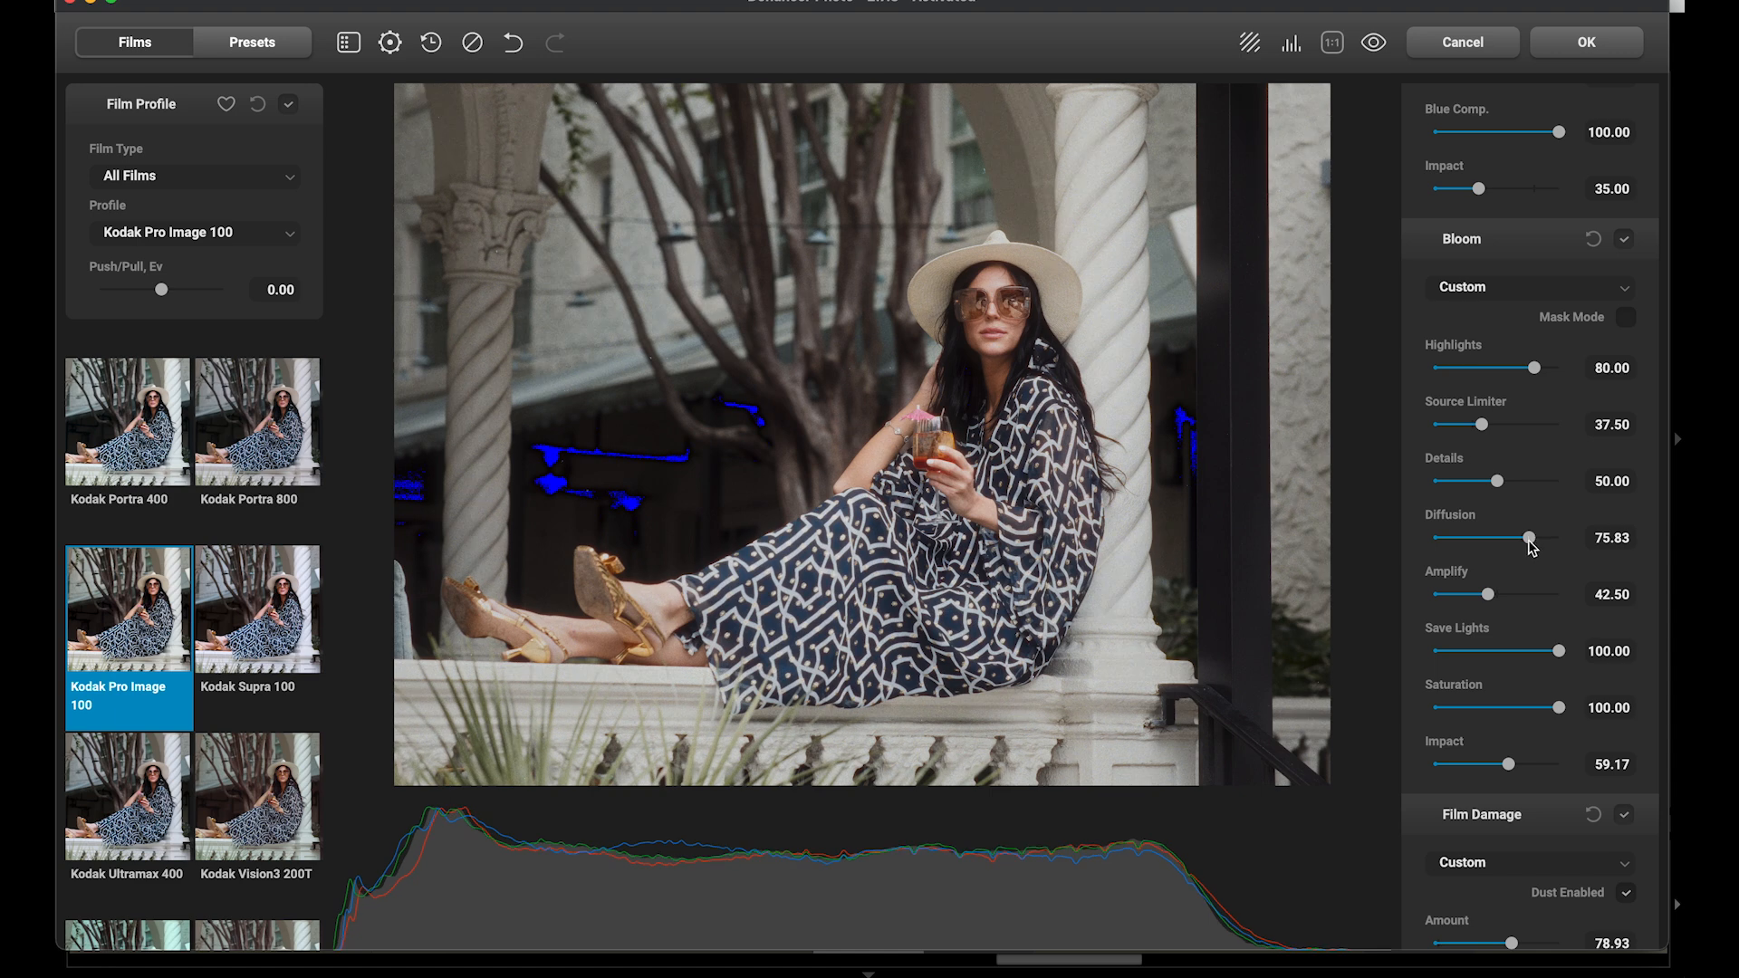
left_click_drag(1482, 425, 1494, 433)
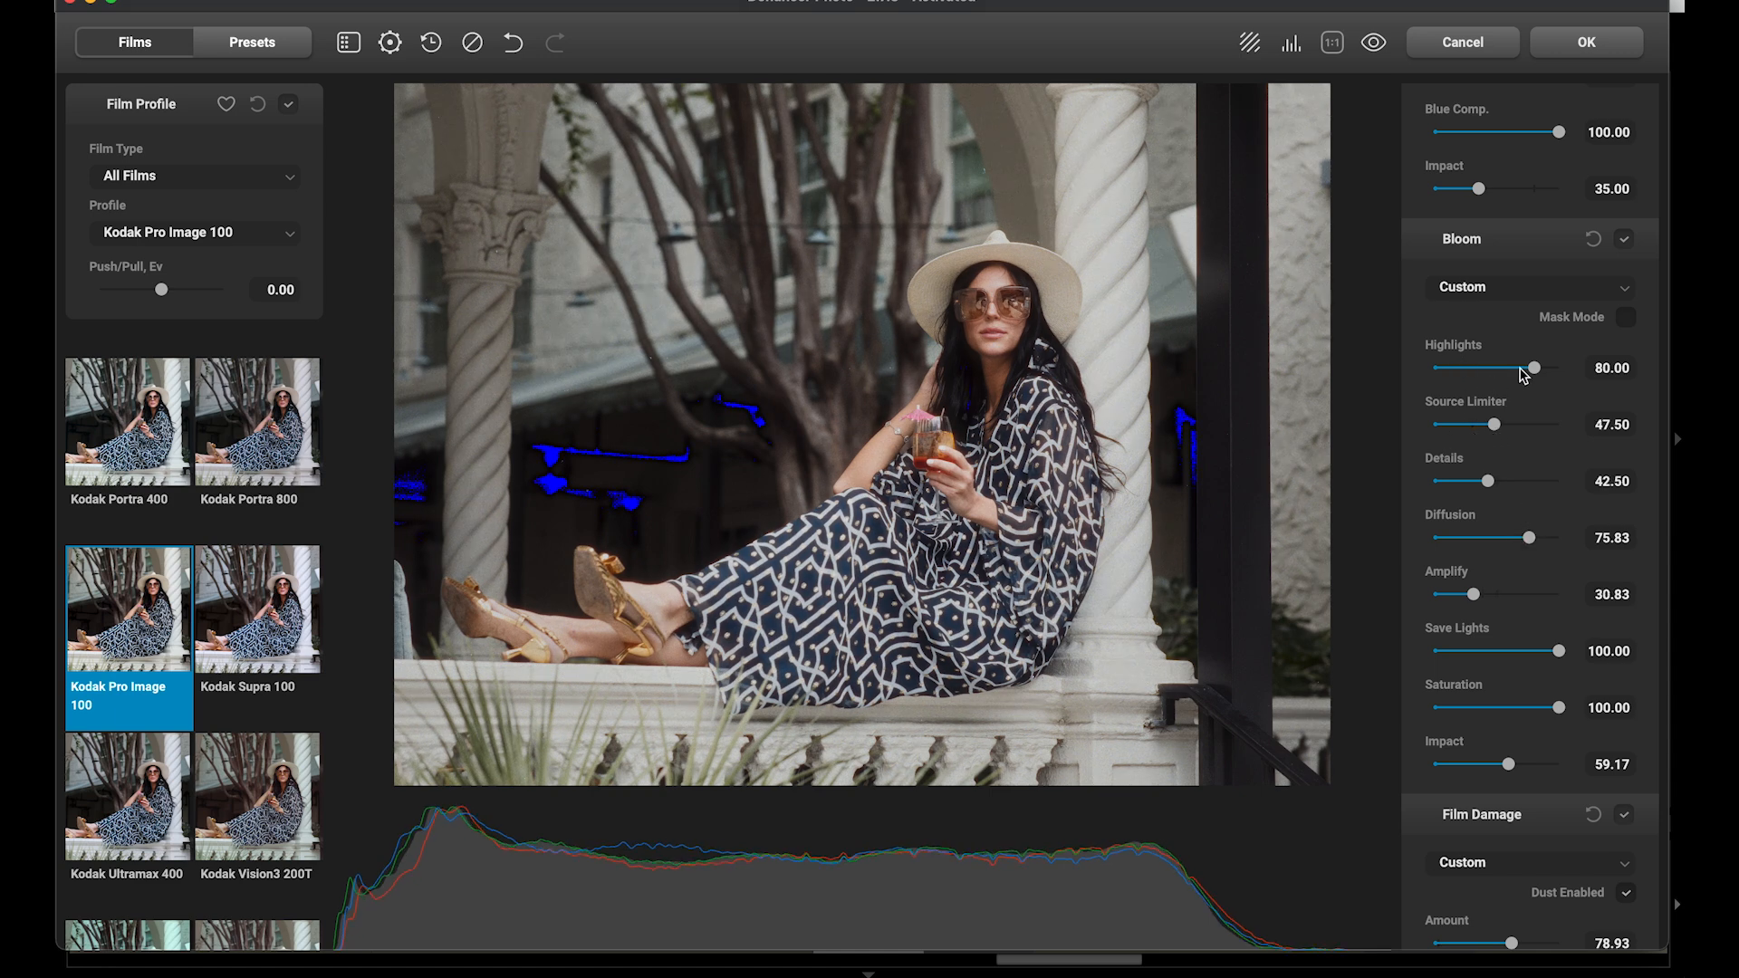
Try the 35 mm / Super 35 and 65 mm / 70 mm bloom presets
left_click(1559, 288)
left_click(1532, 345)
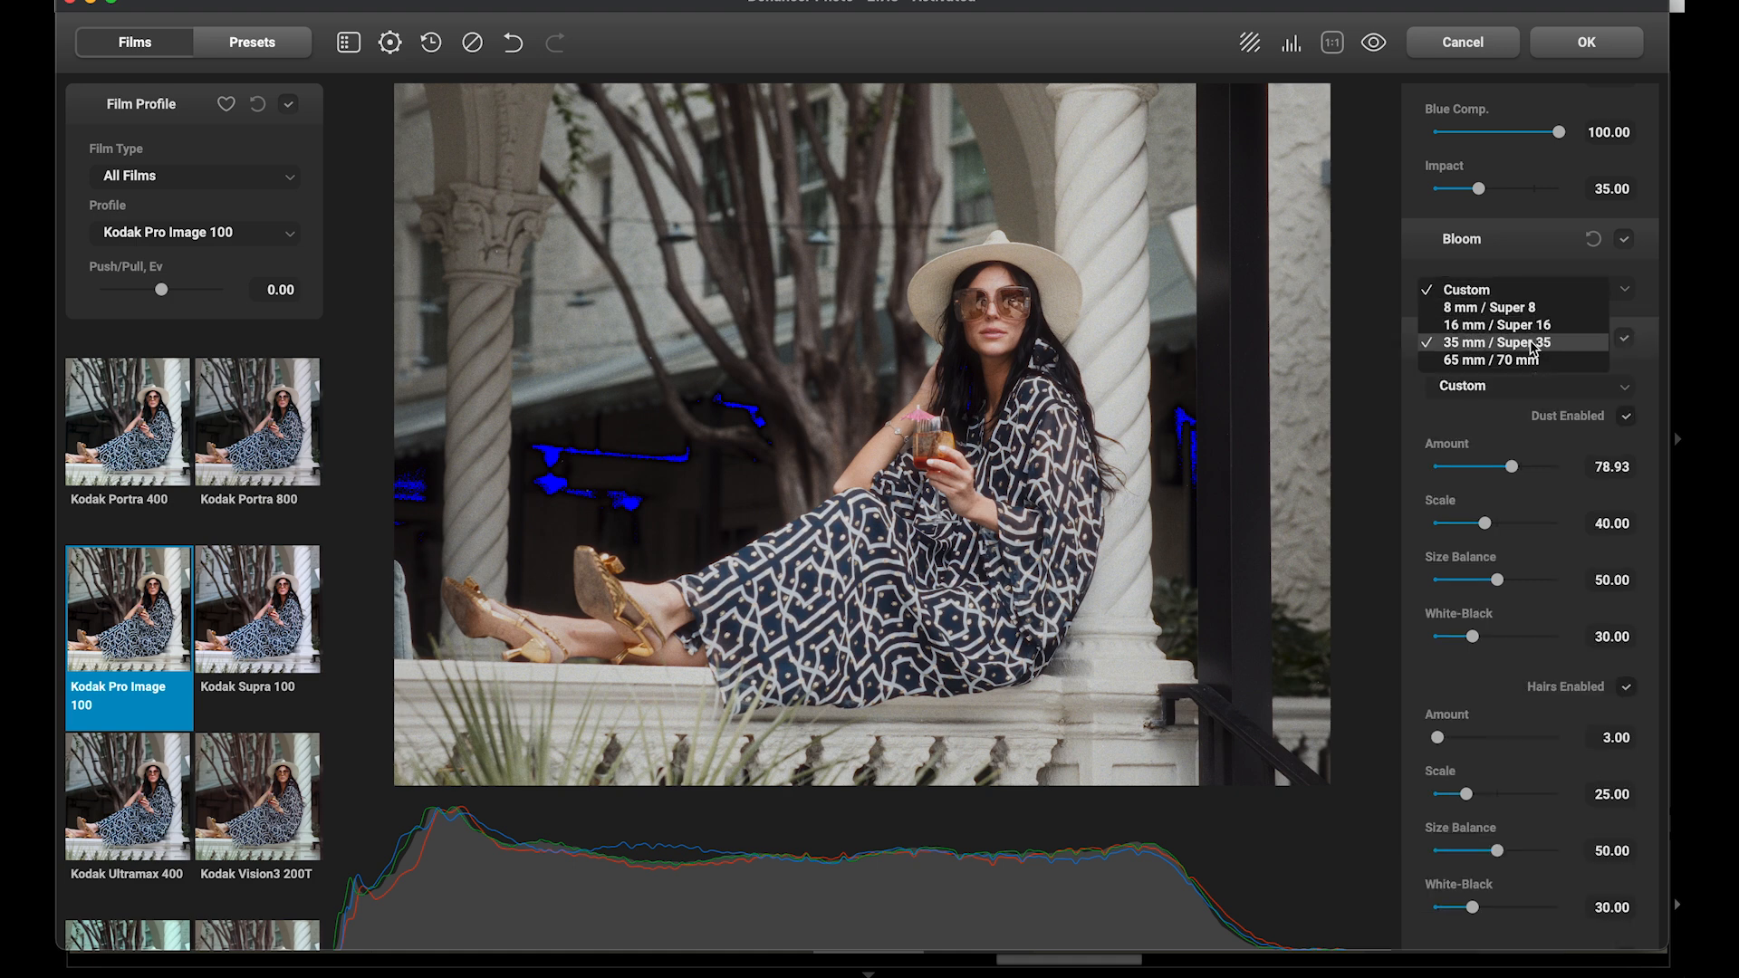
left_click(1557, 289)
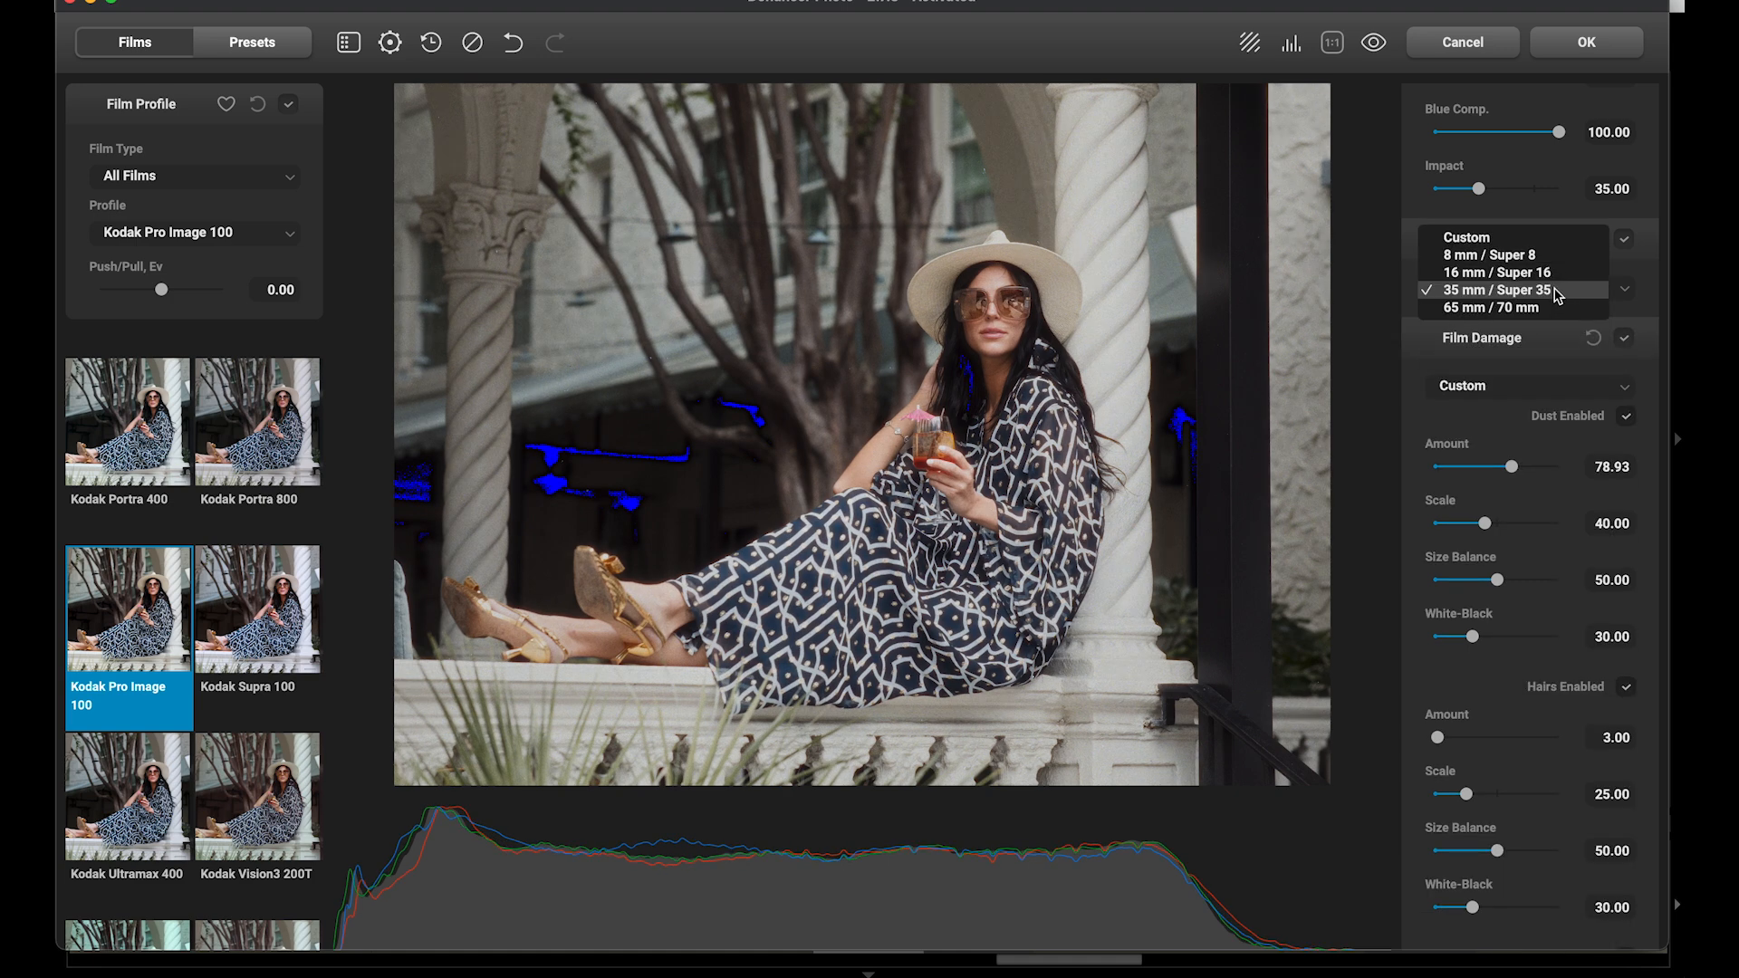
left_click(1548, 310)
Apply the 16 mm / Super 16 bloom preset and switch it to Custom to expose its individual settings
left_click(1547, 297)
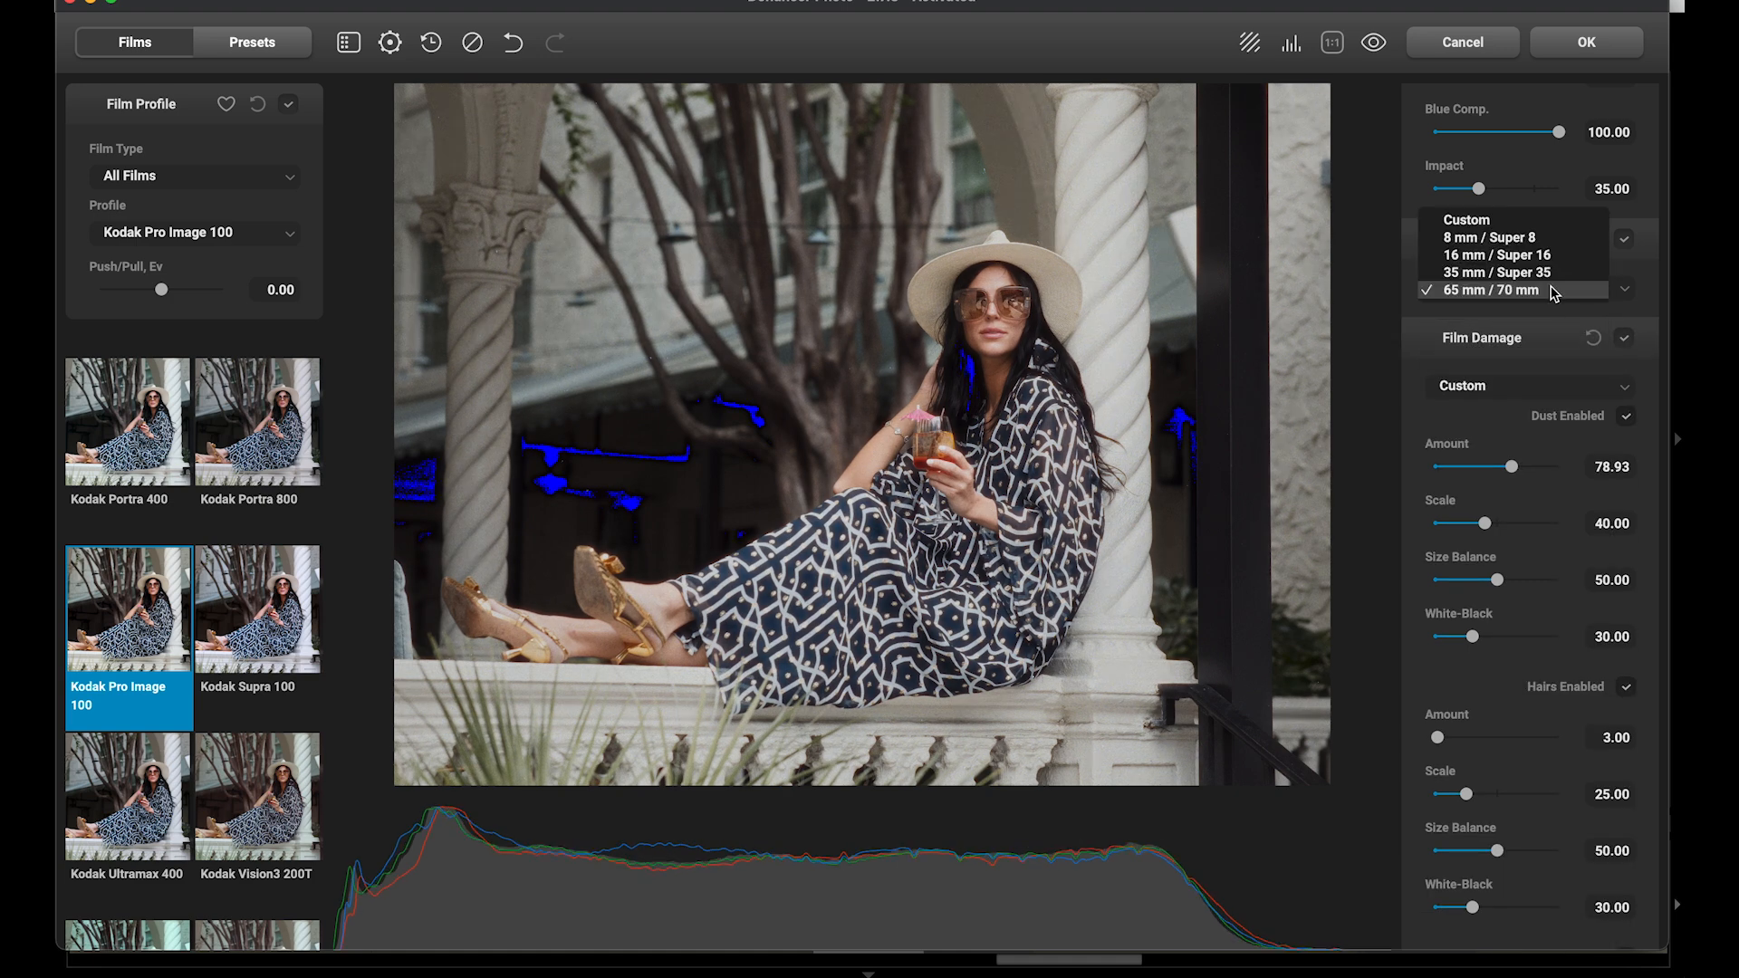
left_click(1533, 258)
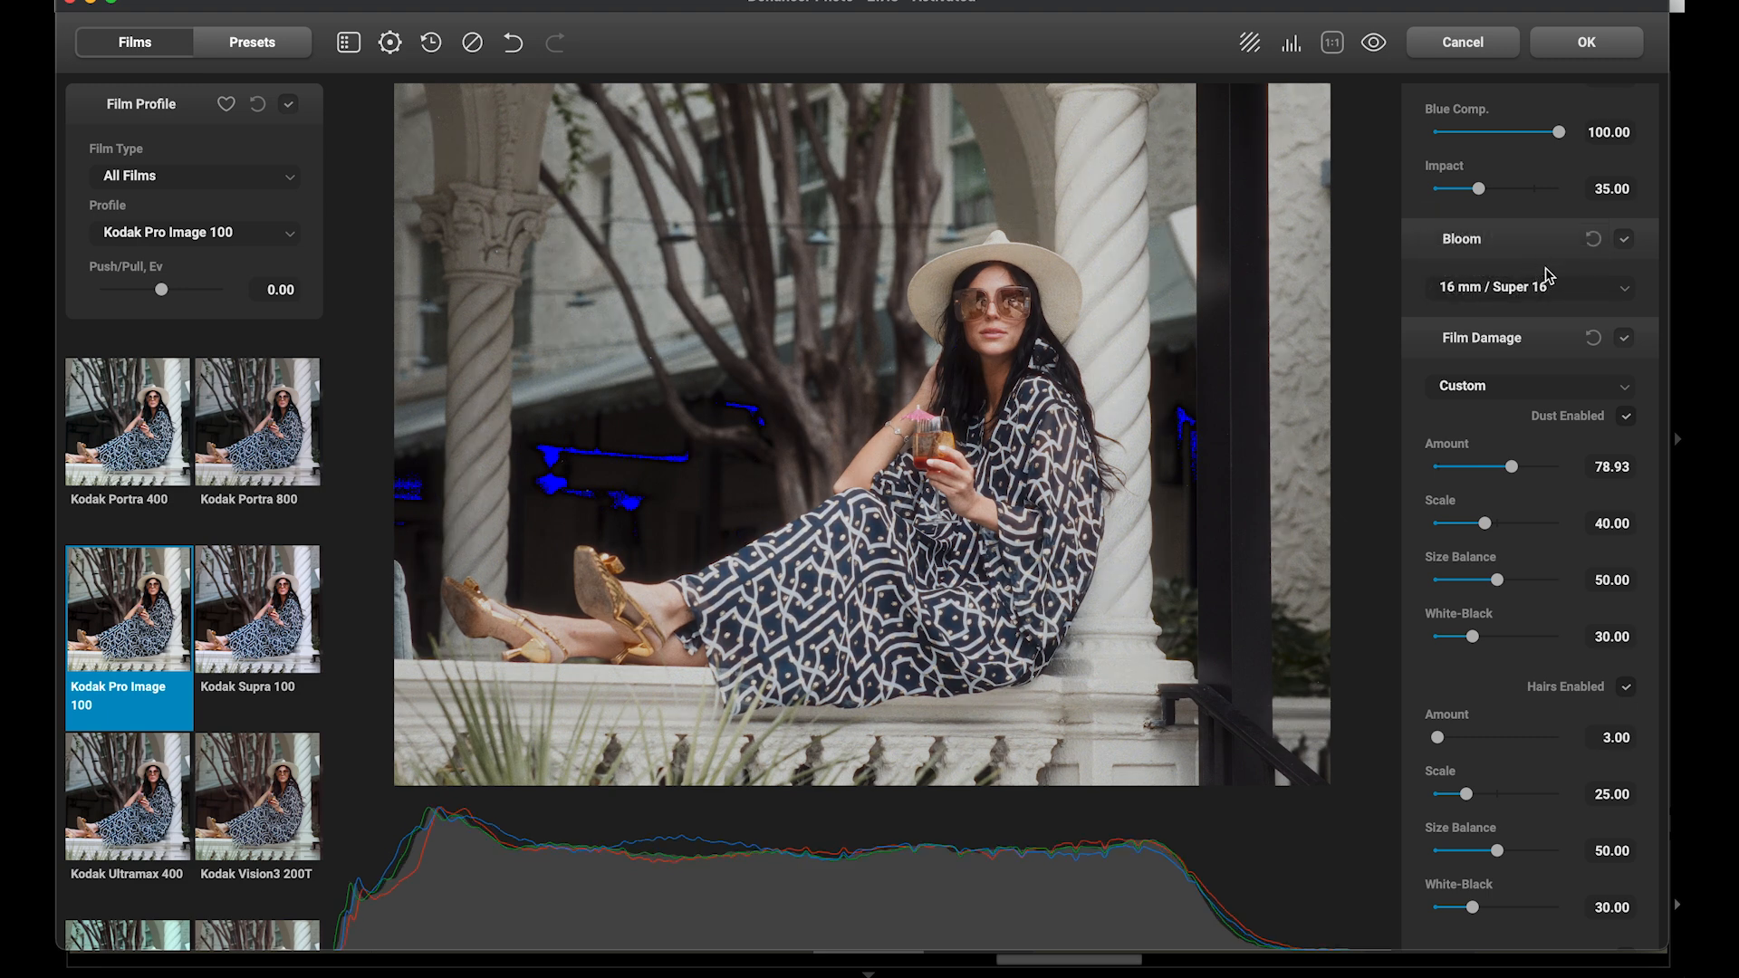
left_click(1546, 278)
left_click(1522, 258)
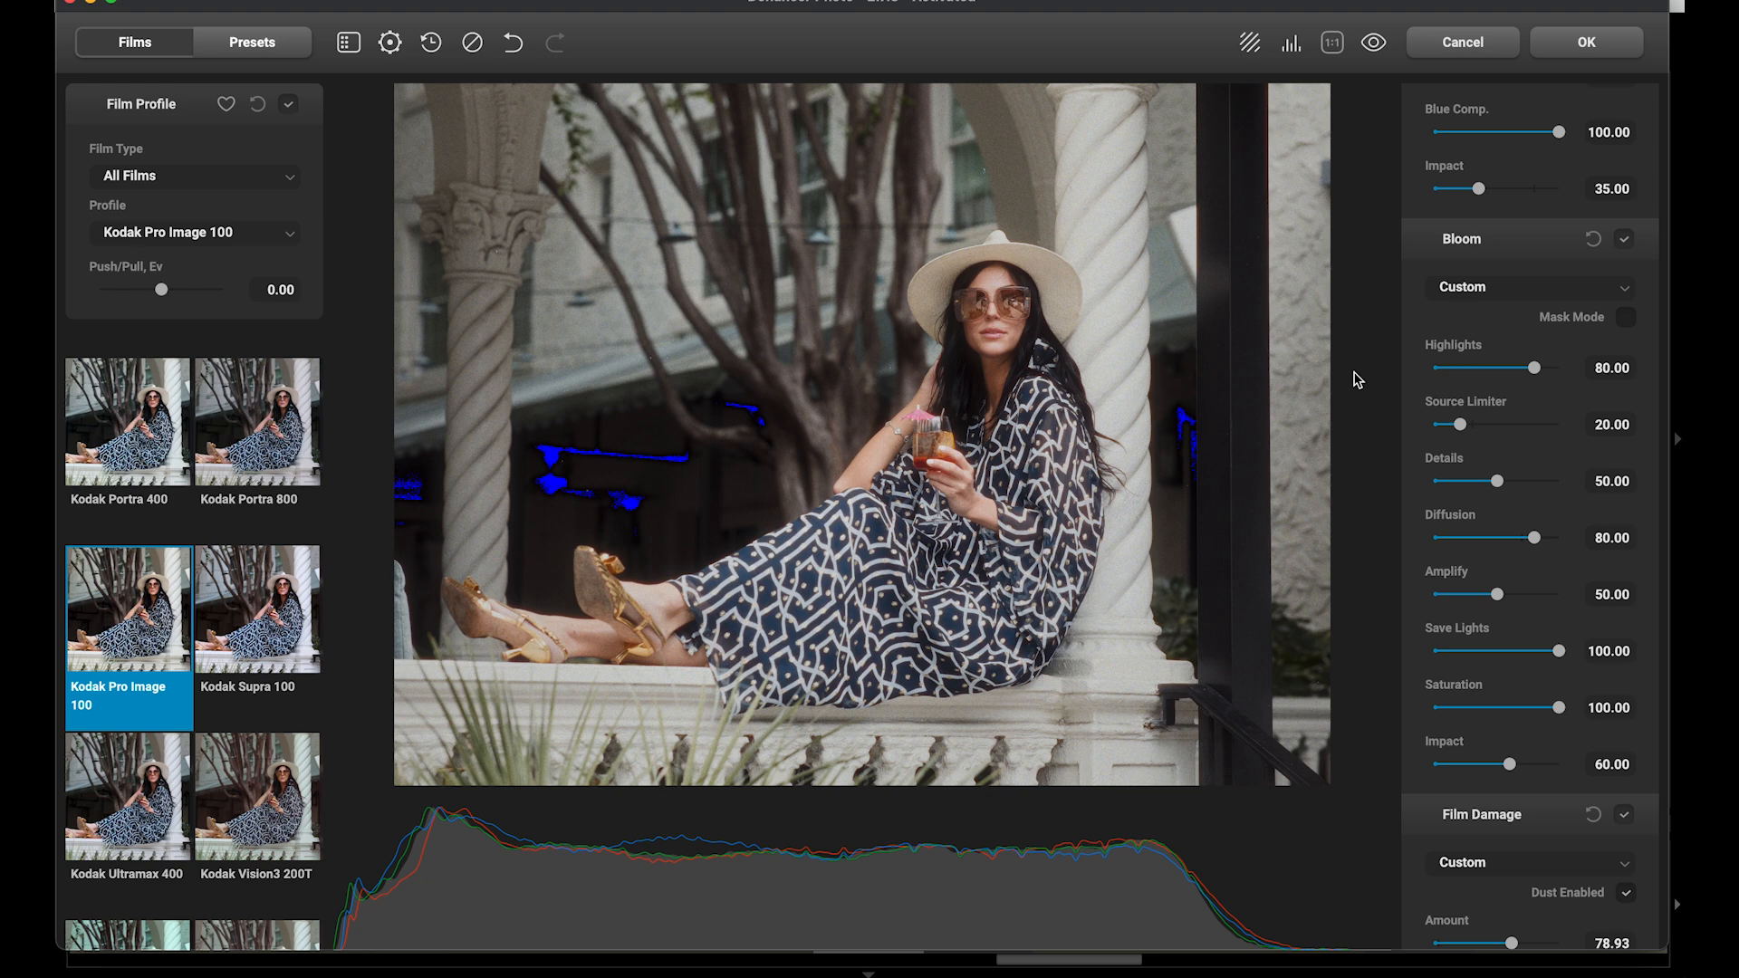
Check the portrait at 1:1 and set the custom film grain to Size 19.80, Amount 37.50 and Resolution 58.33
left_click(1331, 43)
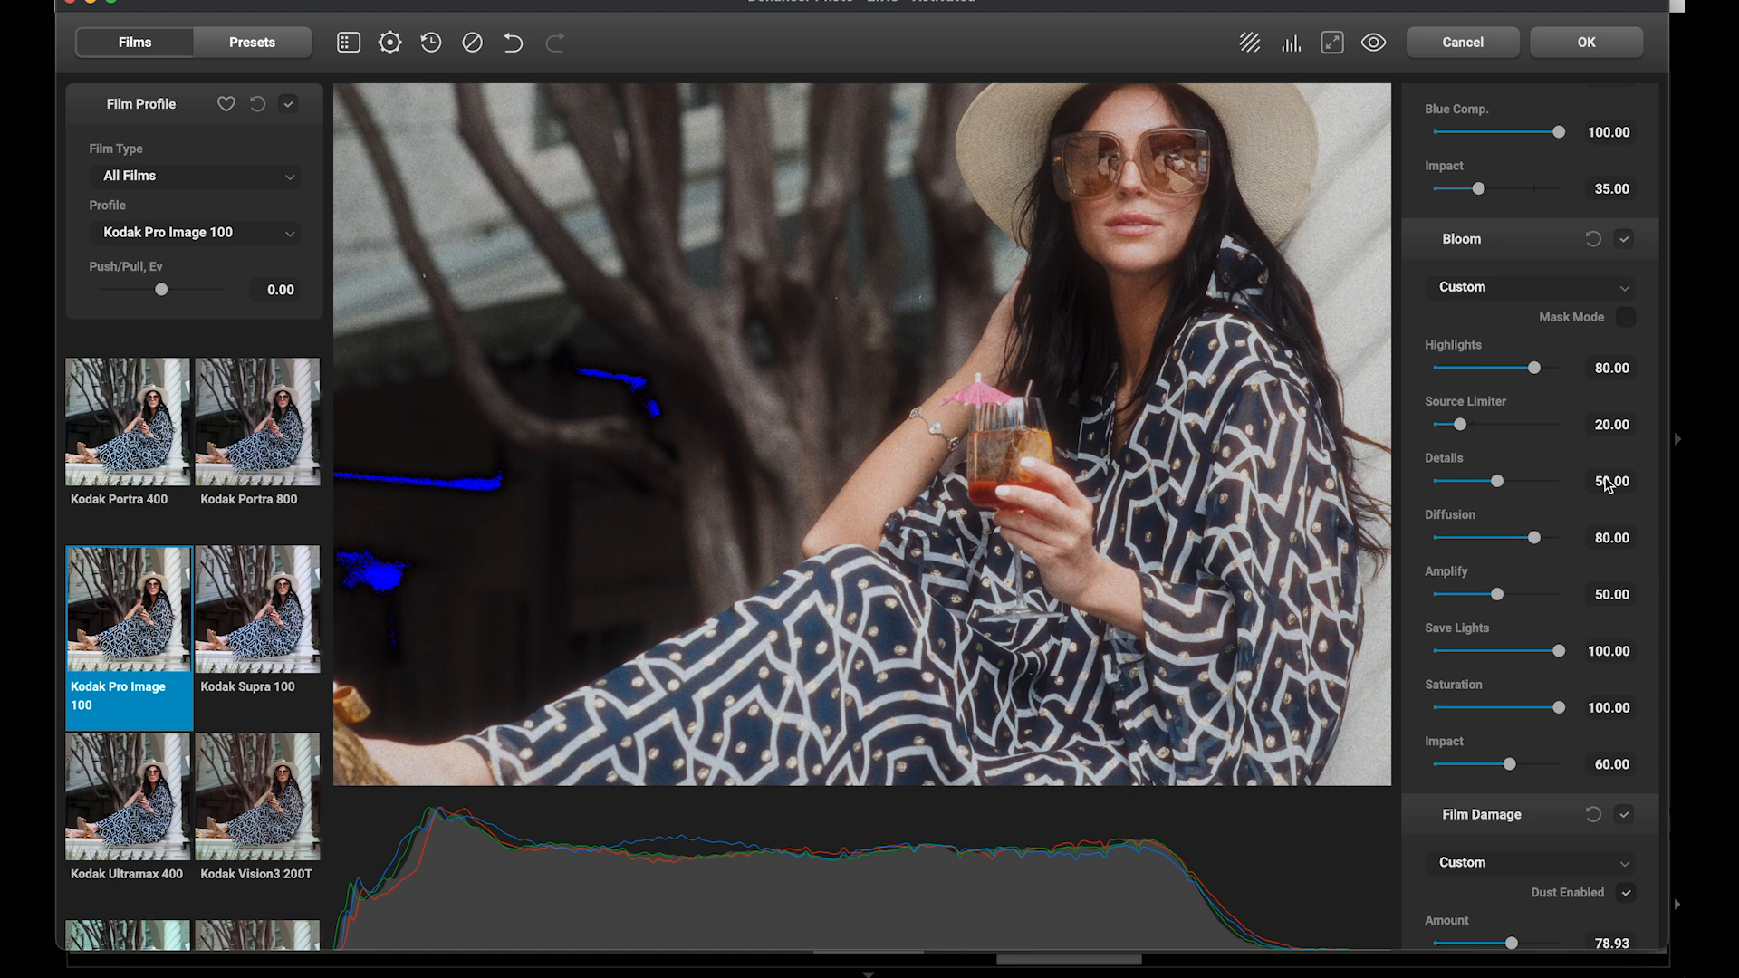
mouse_move(1529, 370)
left_mouse_down()
mouse_move(1459, 370)
mouse_move(1528, 371)
left_mouse_up()
scroll(1548, 543, "down", 10)
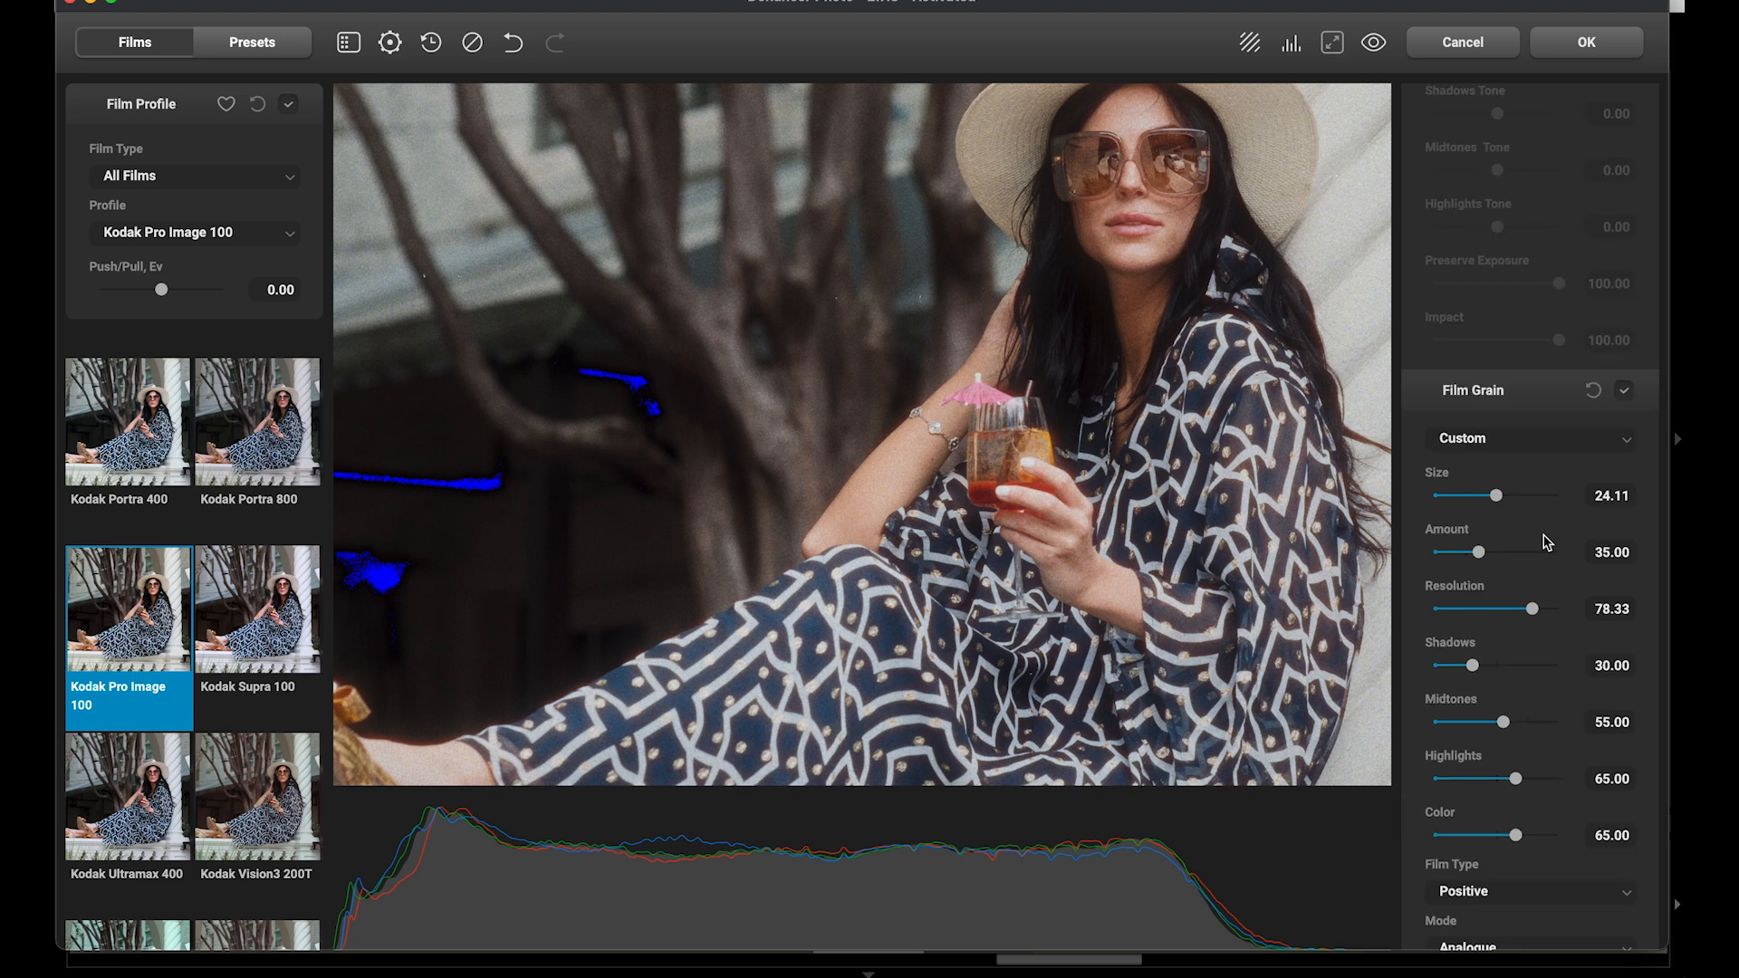
left_click_drag(1496, 498, 1574, 499)
mouse_move(1480, 553)
left_mouse_down()
mouse_move(1543, 555)
mouse_move(1476, 554)
left_mouse_up()
left_click_drag(1557, 495, 1484, 498)
Enable Color Head and shift its Cyan - Red balance slightly toward red
scroll(1601, 552, "down", 4)
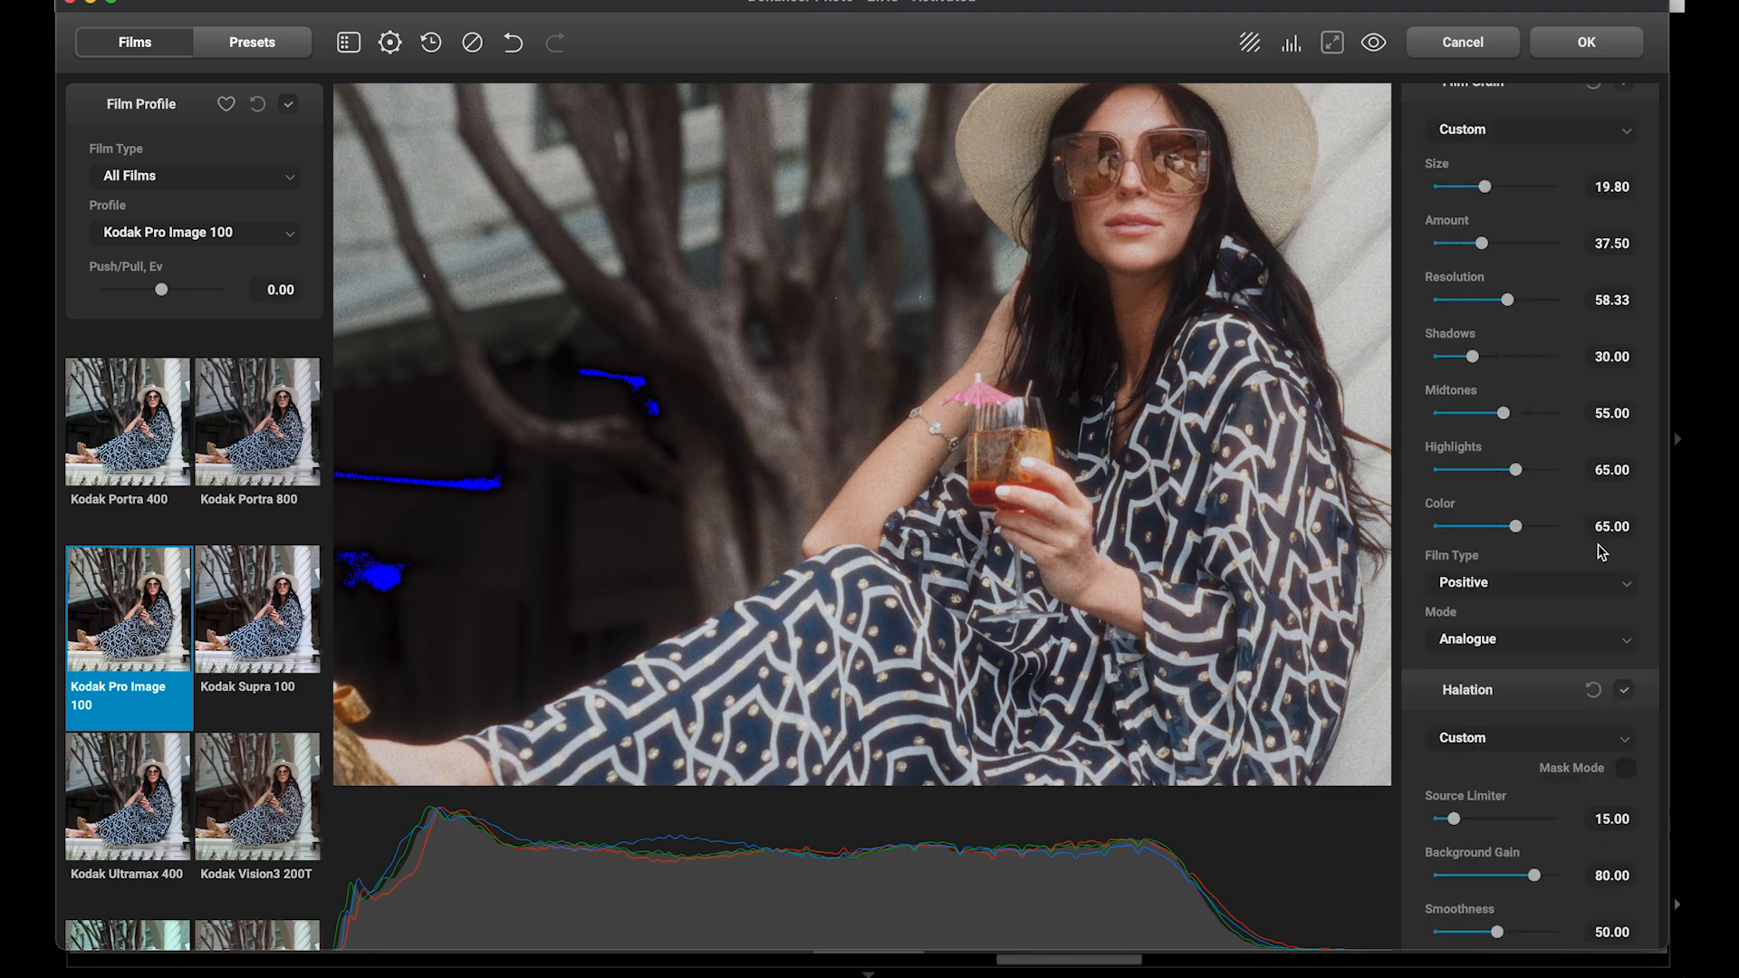
scroll(1601, 553, "down", 3)
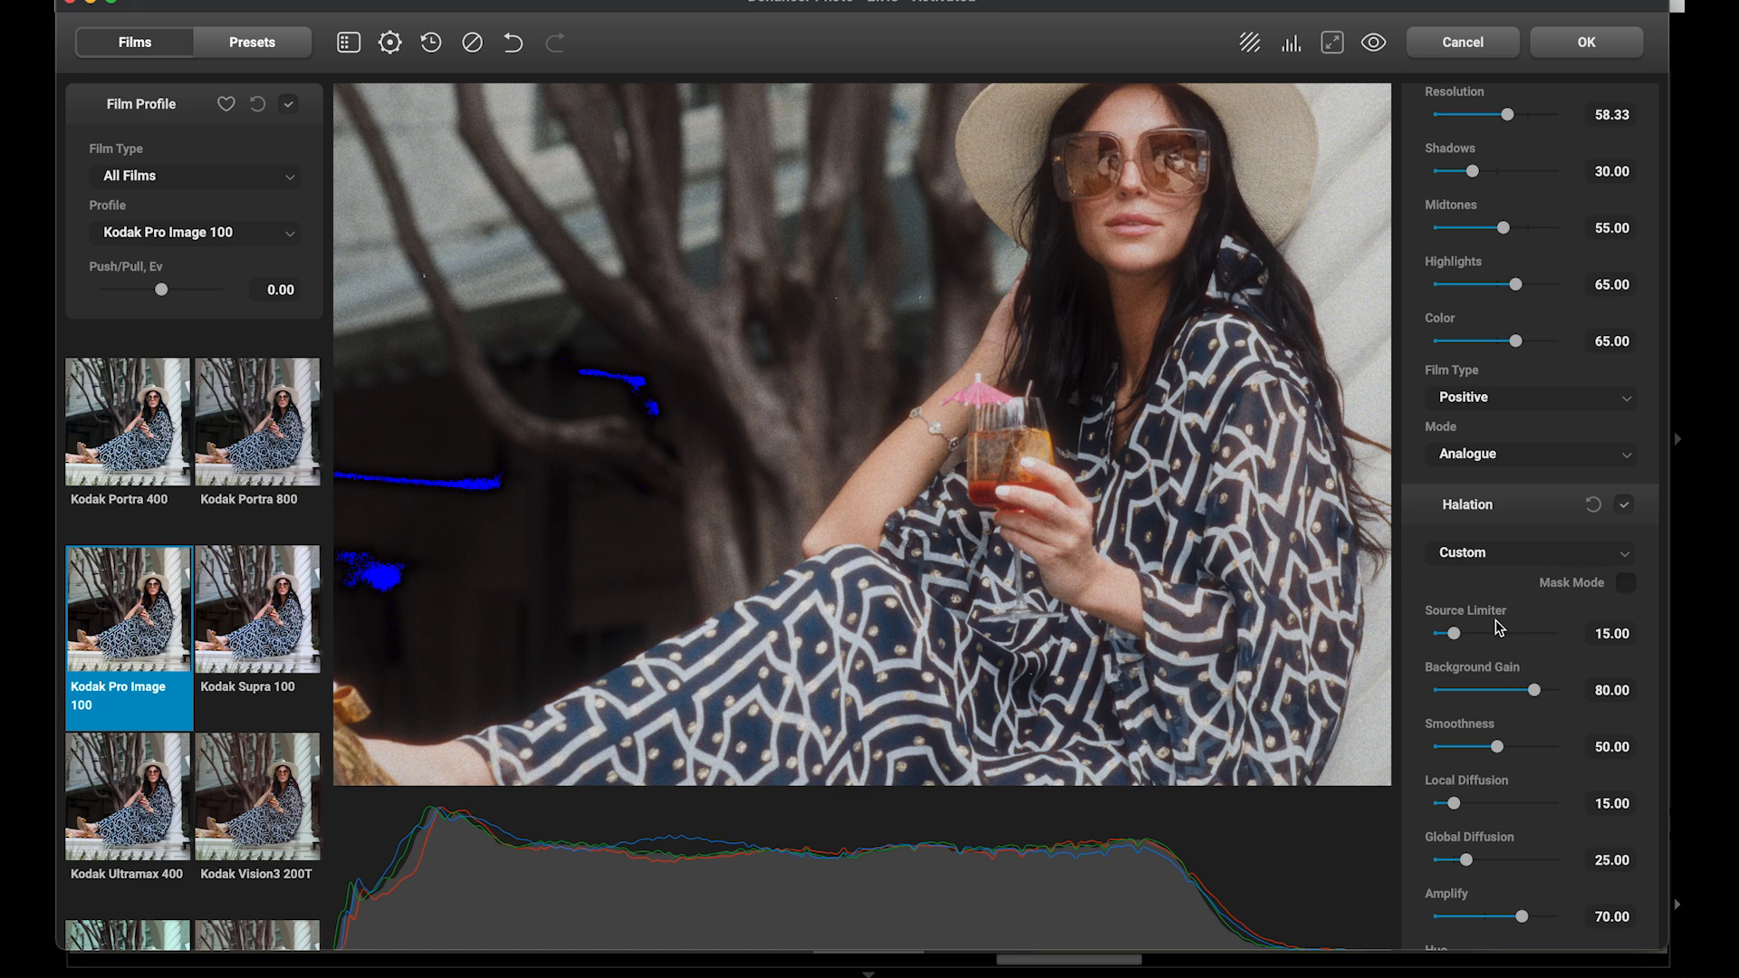
scroll(1497, 629, "down", 3)
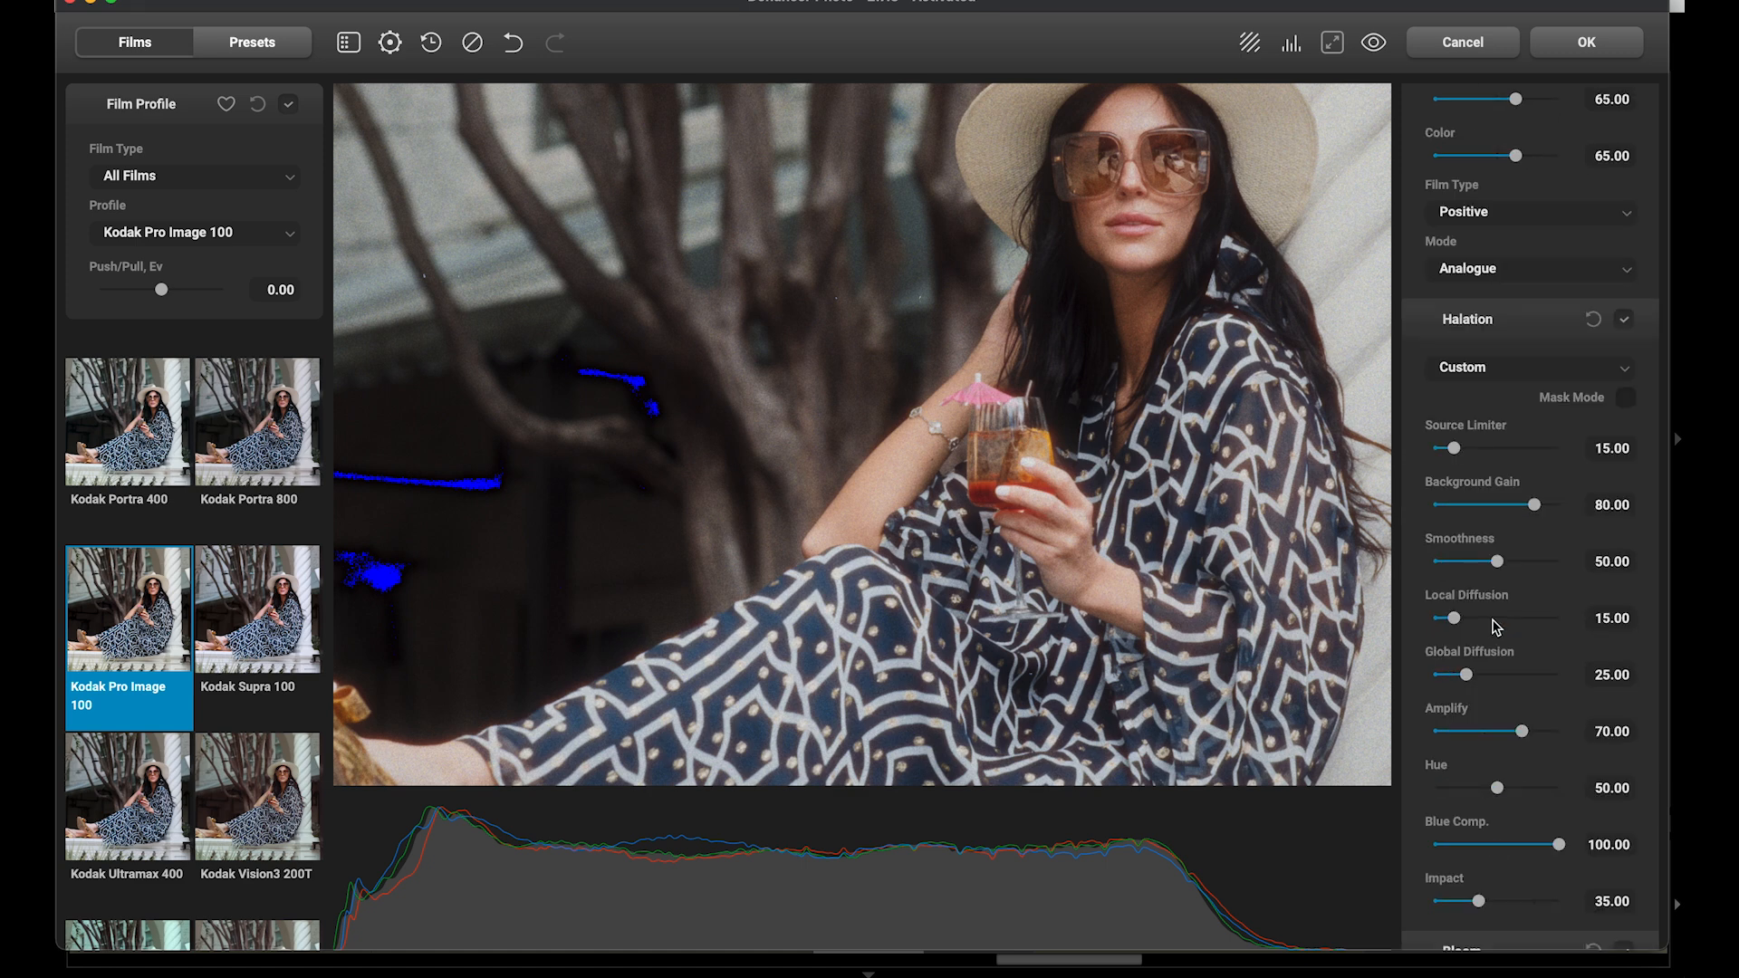
scroll(1496, 627, "down", 1)
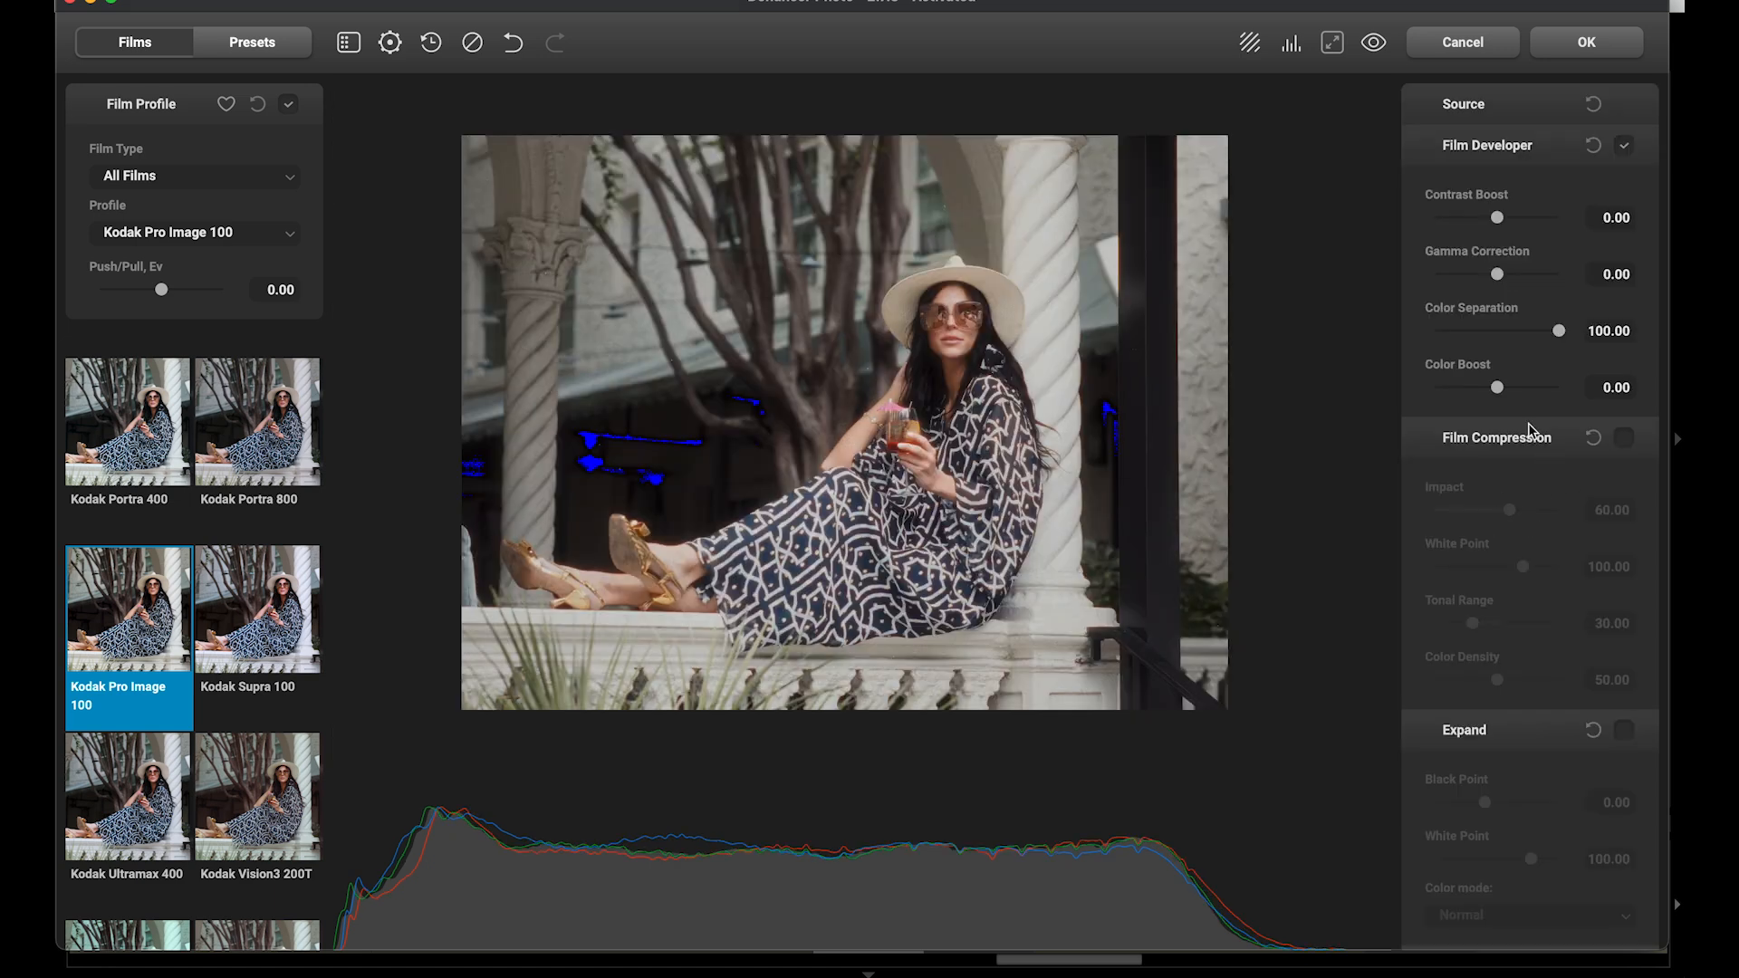
scroll(1558, 402, "down", 14)
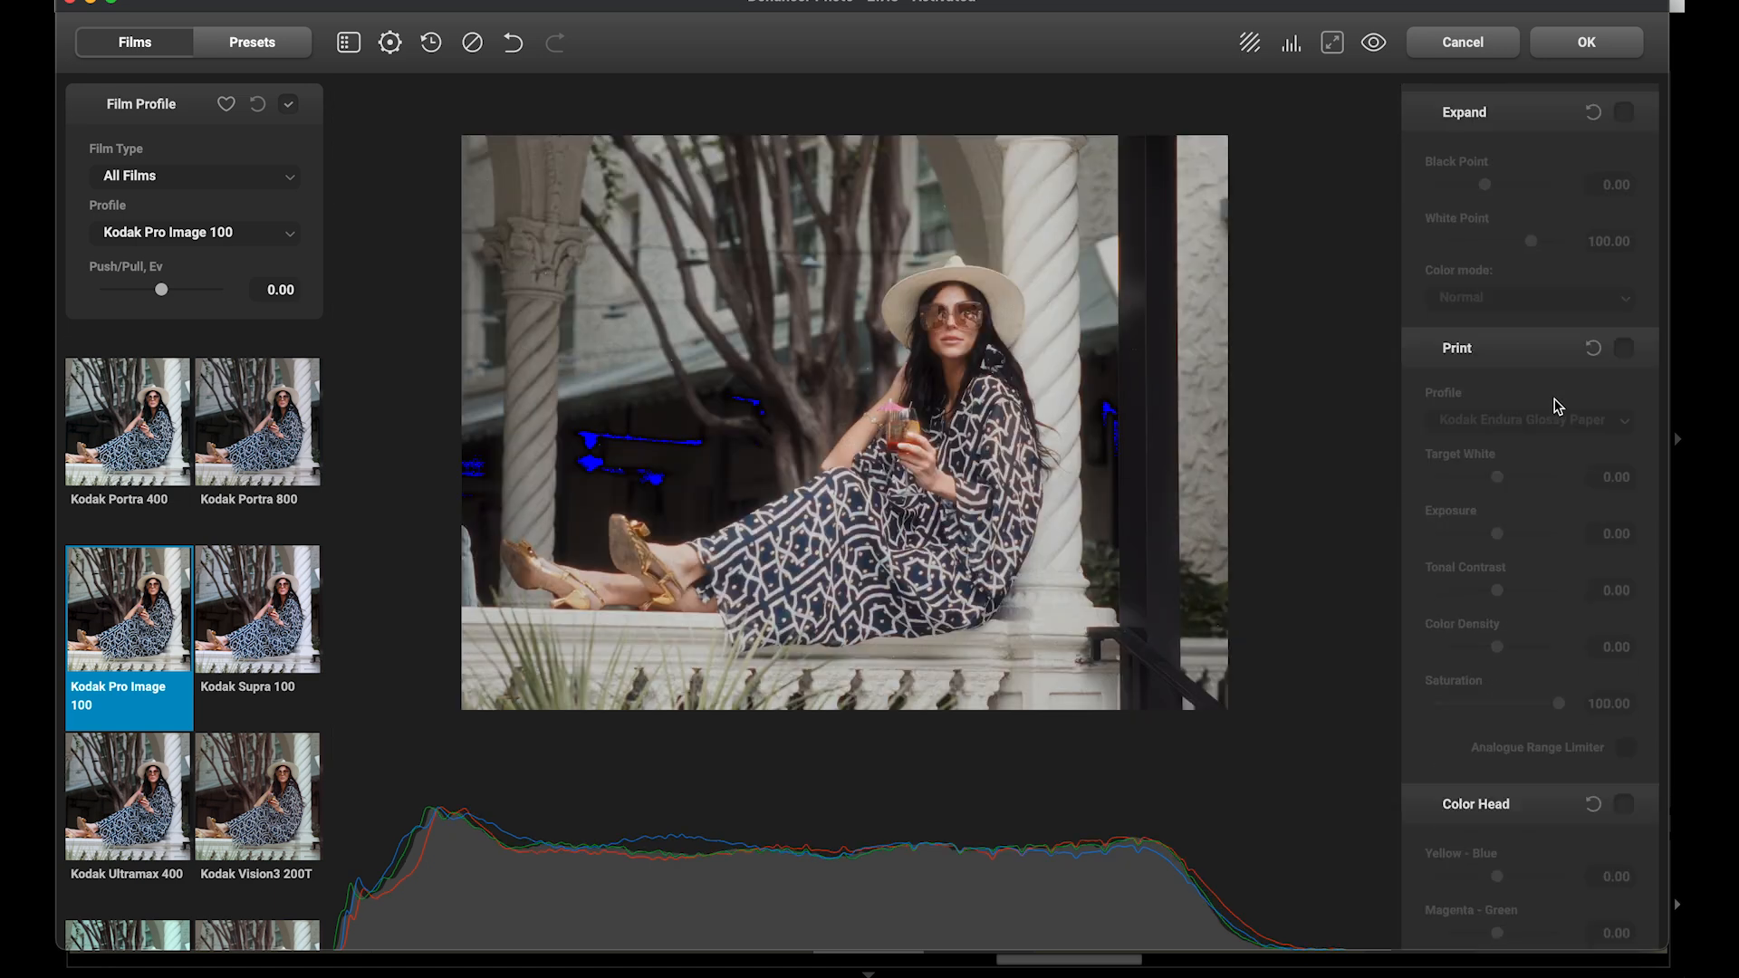
scroll(1558, 406, "down", 4)
left_click(1624, 371)
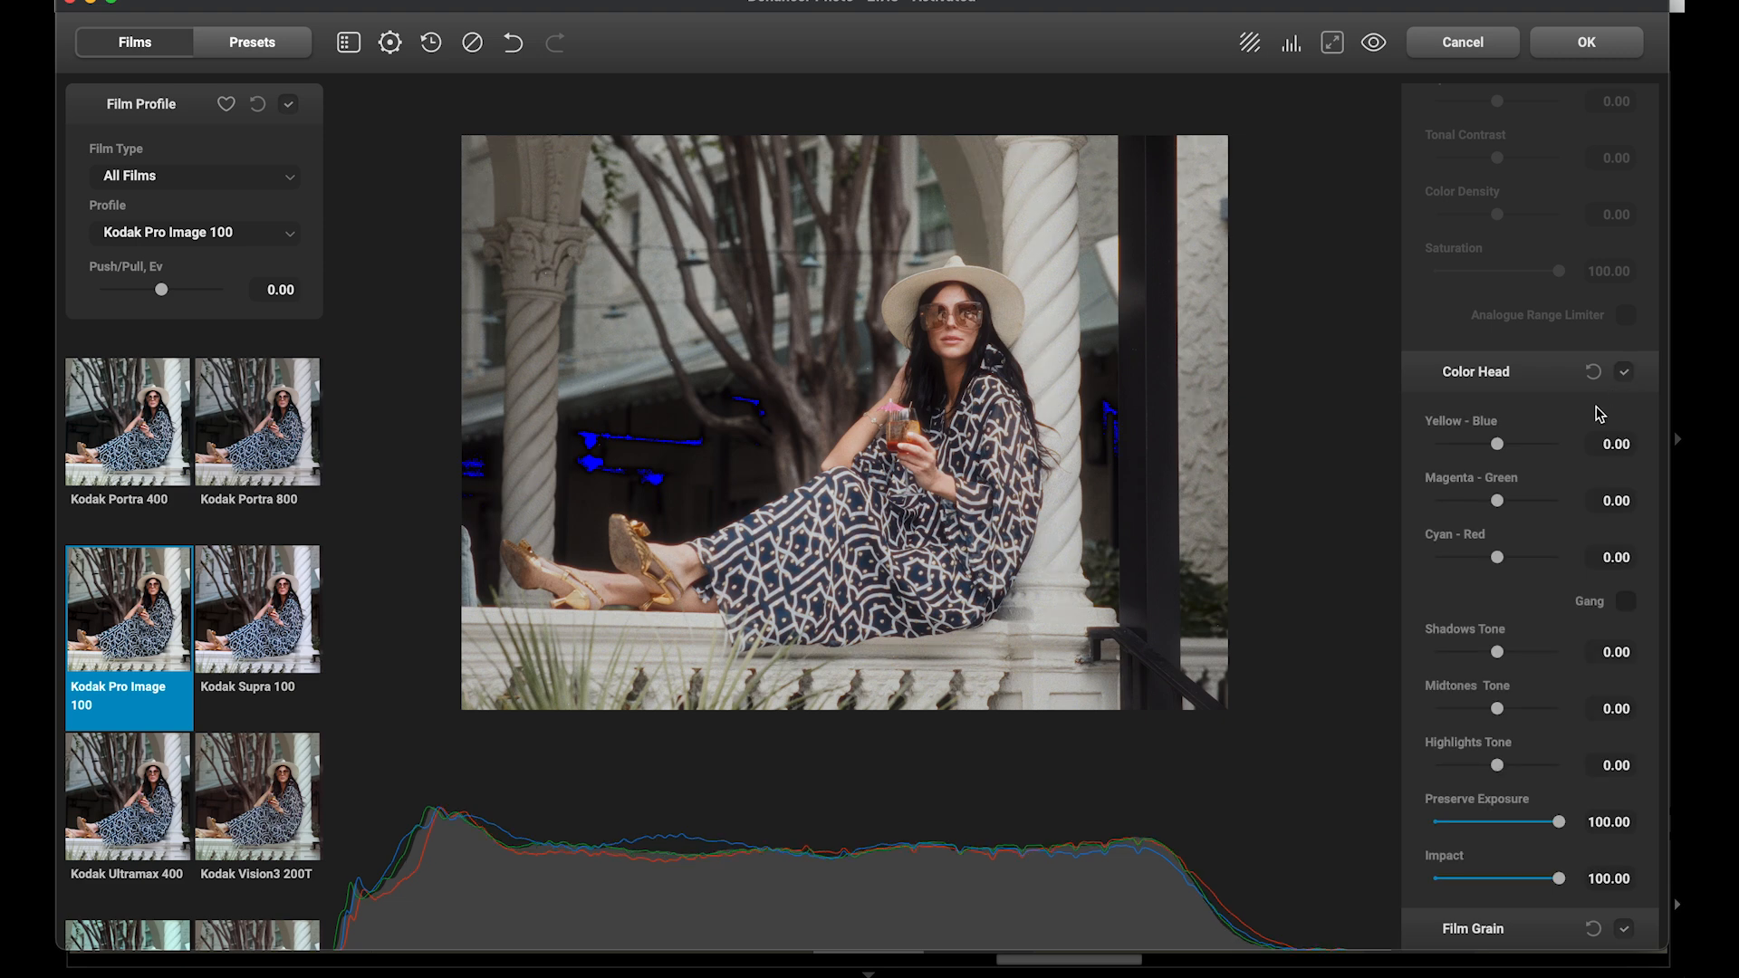
mouse_move(1500, 567)
left_mouse_down()
mouse_move(1534, 566)
mouse_move(1510, 562)
left_mouse_up()
Lower the vignette's Exposure for darker edges and reduce its Feather slightly
scroll(1553, 652, "down", 10)
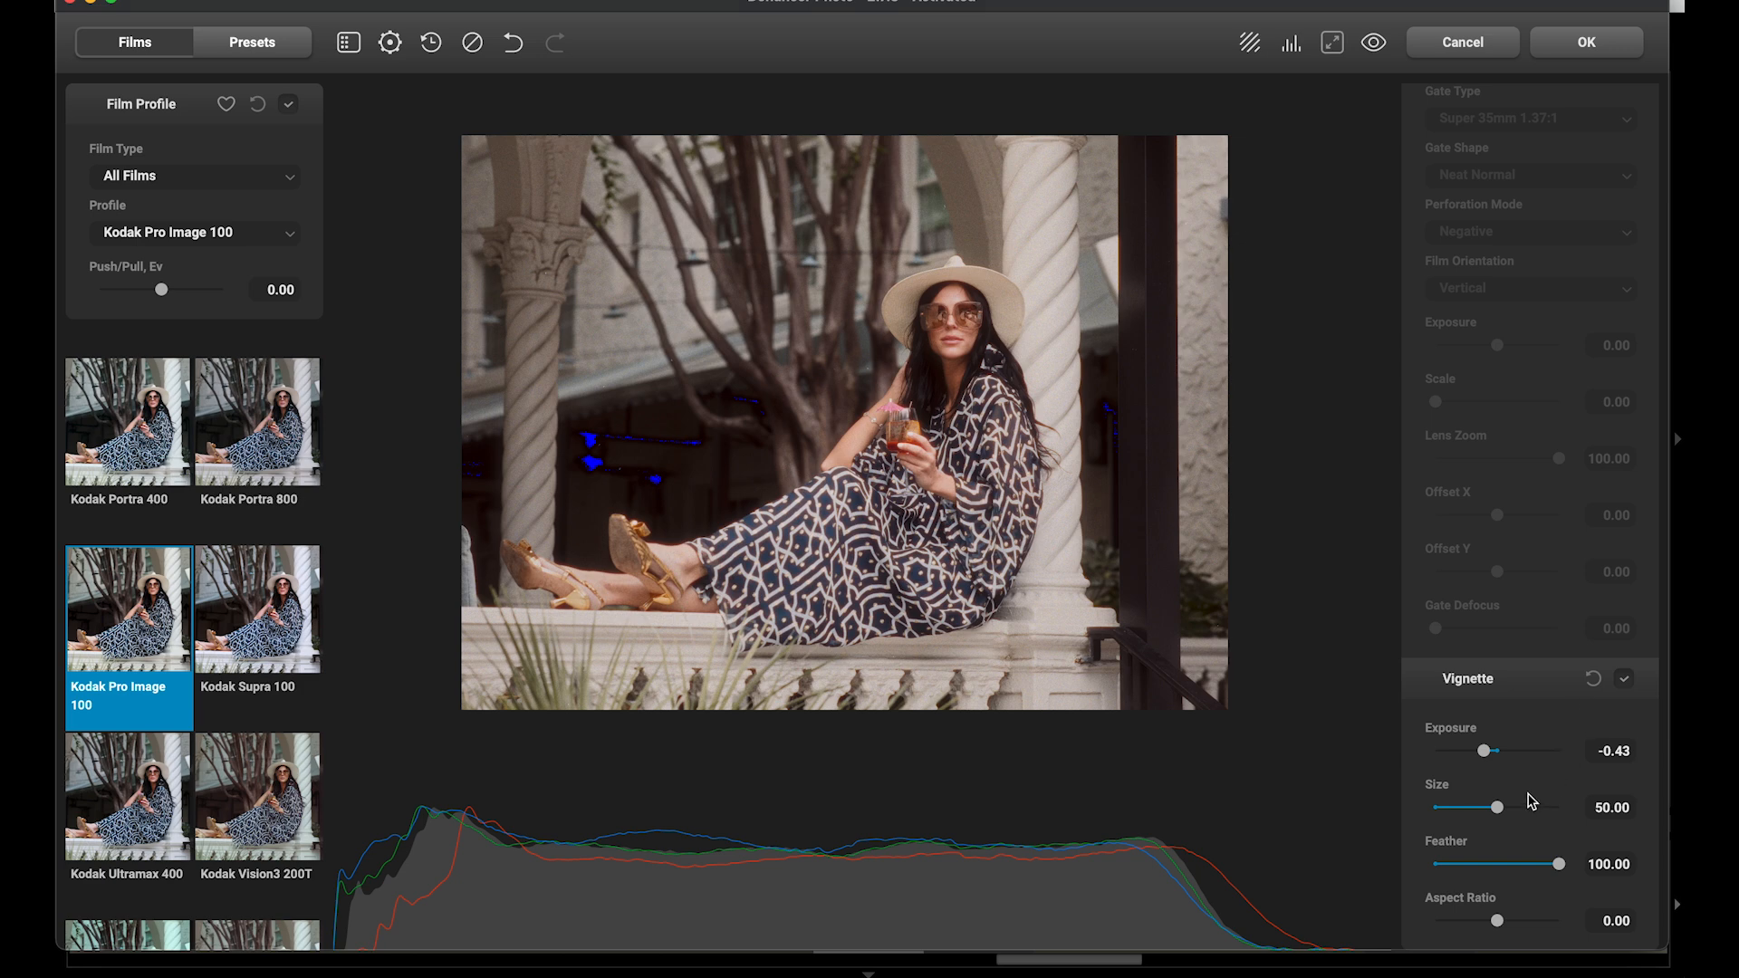
mouse_move(1486, 756)
left_mouse_down()
mouse_move(1506, 756)
mouse_move(1453, 759)
left_mouse_up()
left_click_drag(1555, 870, 1533, 867)
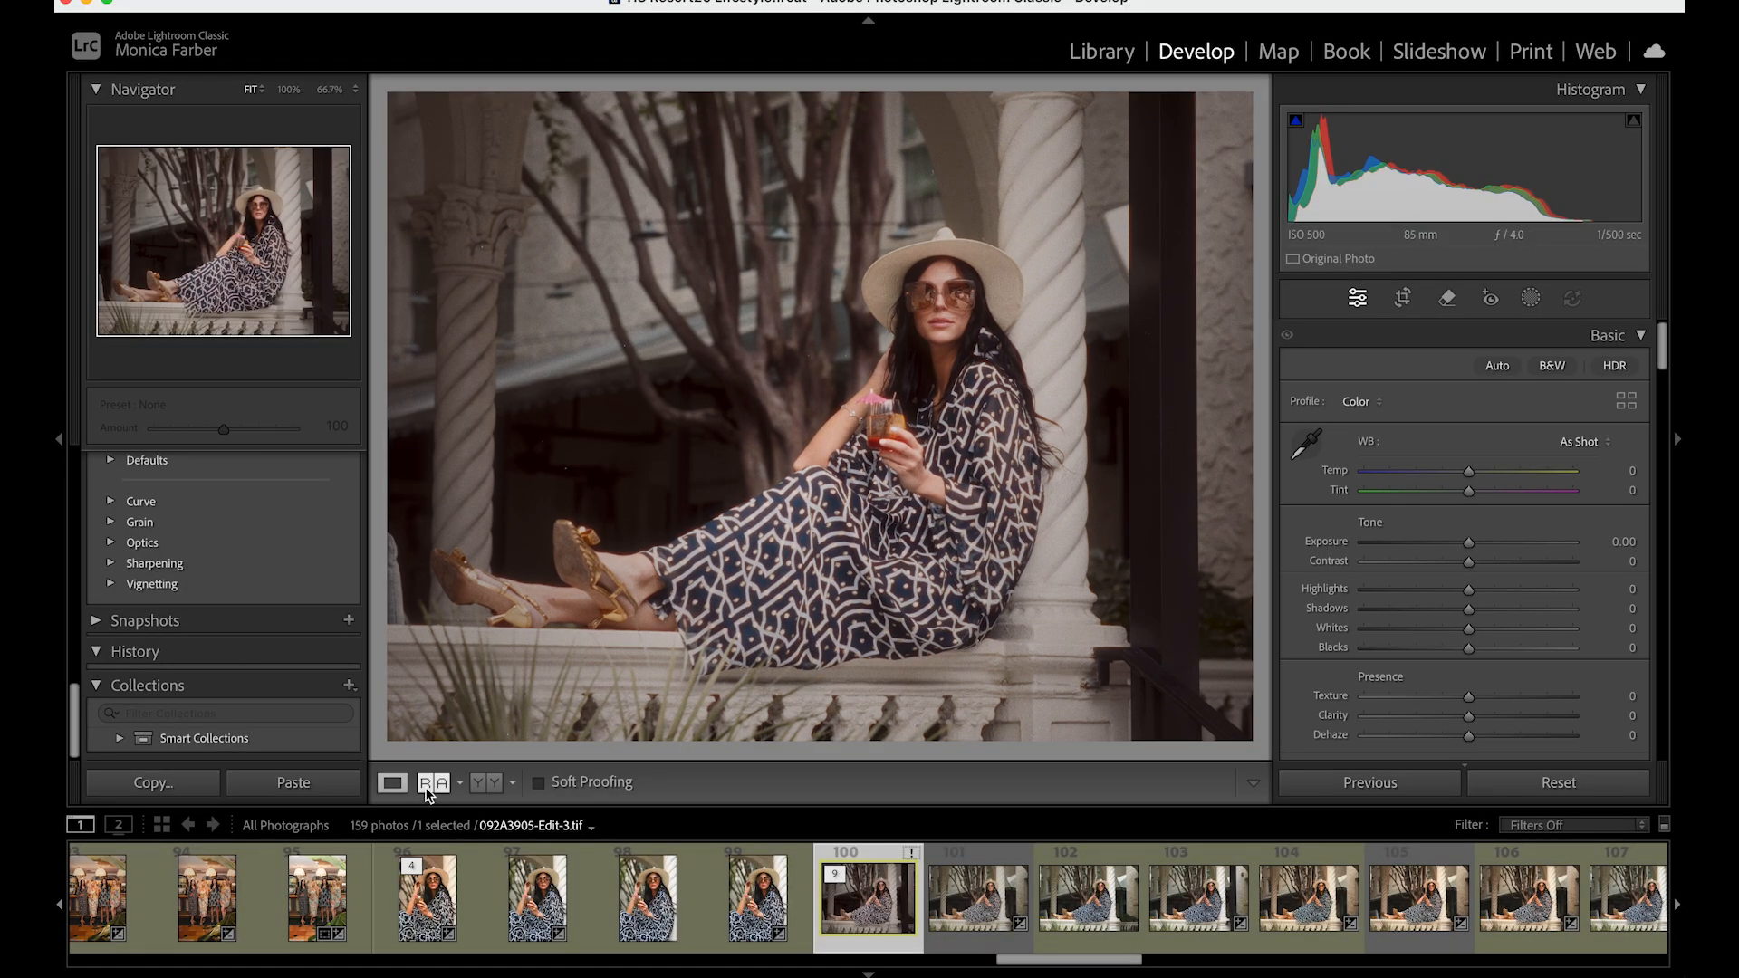
In Lightroom Classic, open Reference View and set the stack's last photo, just after frame 107, as the reference
left_click(426, 789)
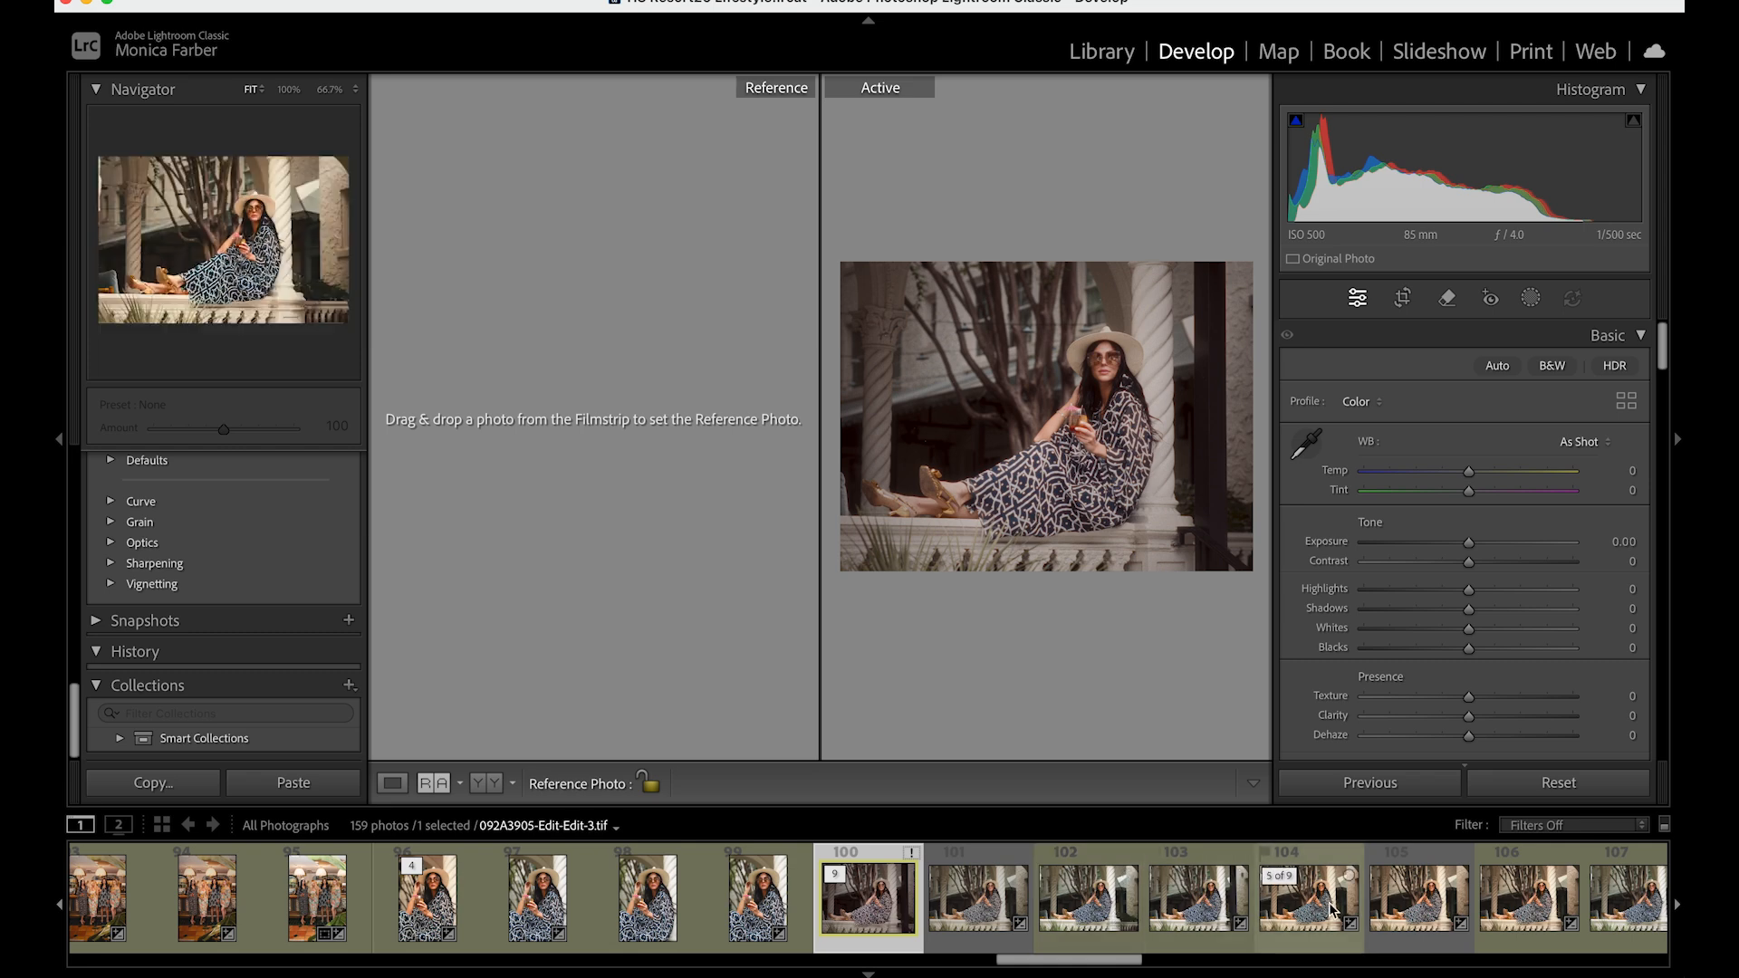
left_click_drag(1627, 900, 670, 600)
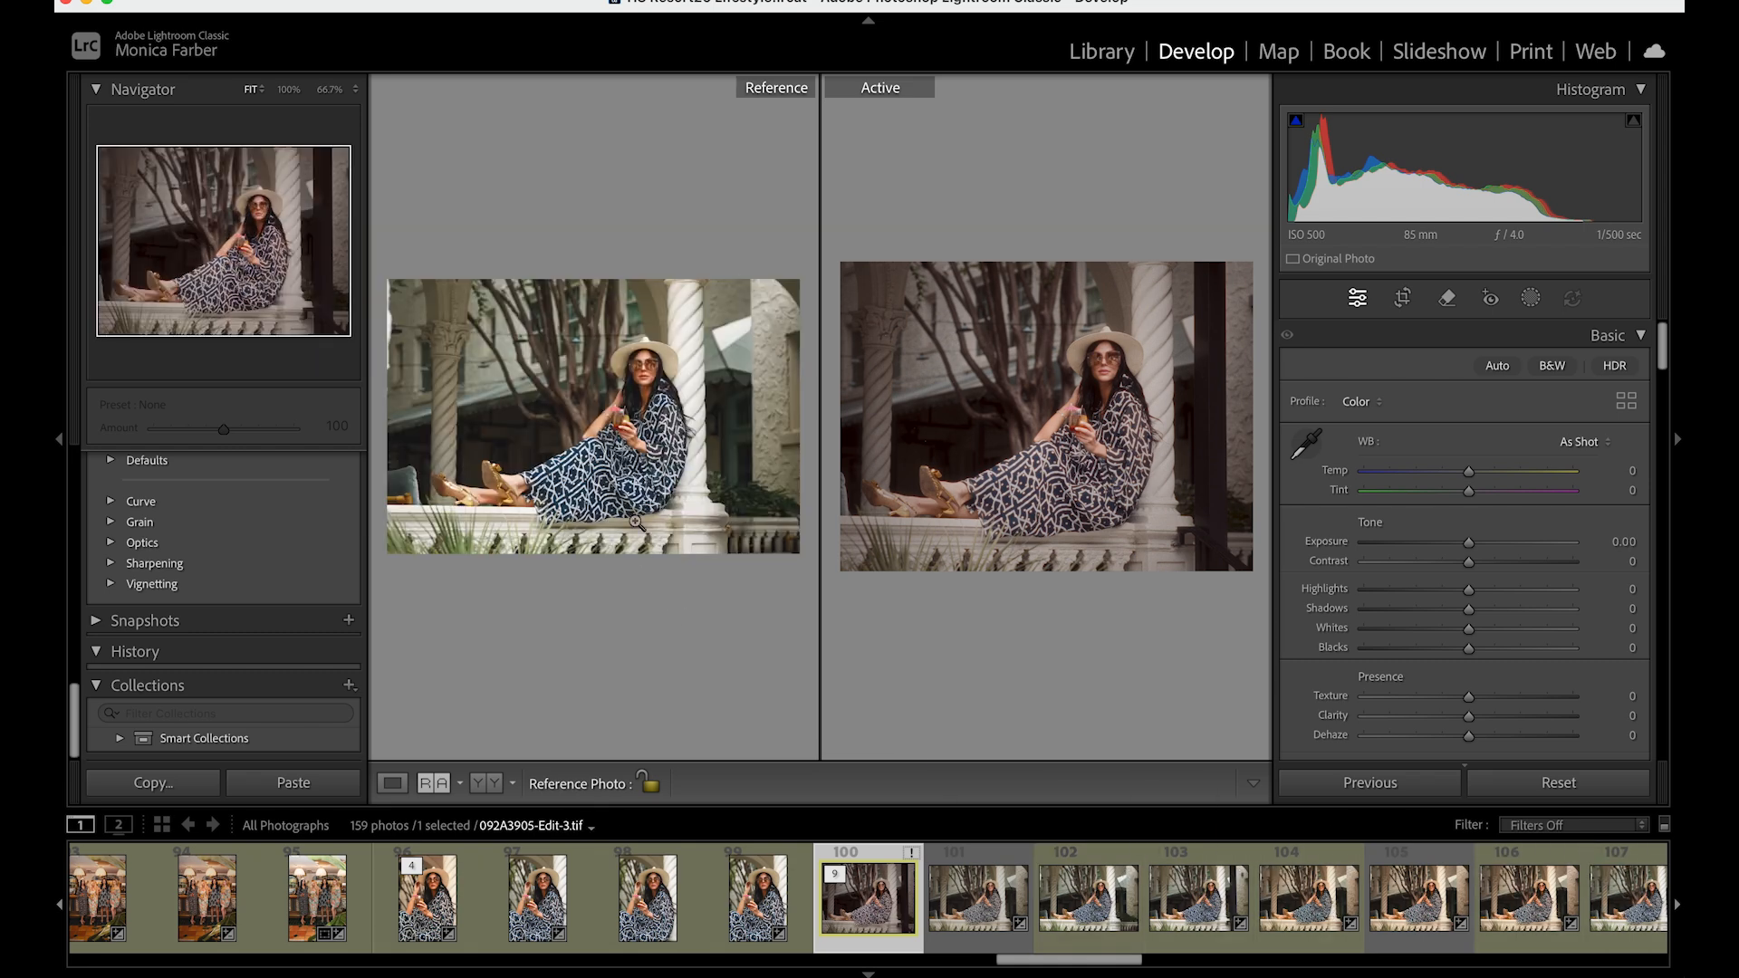
left_click_drag(1035, 962, 1066, 962)
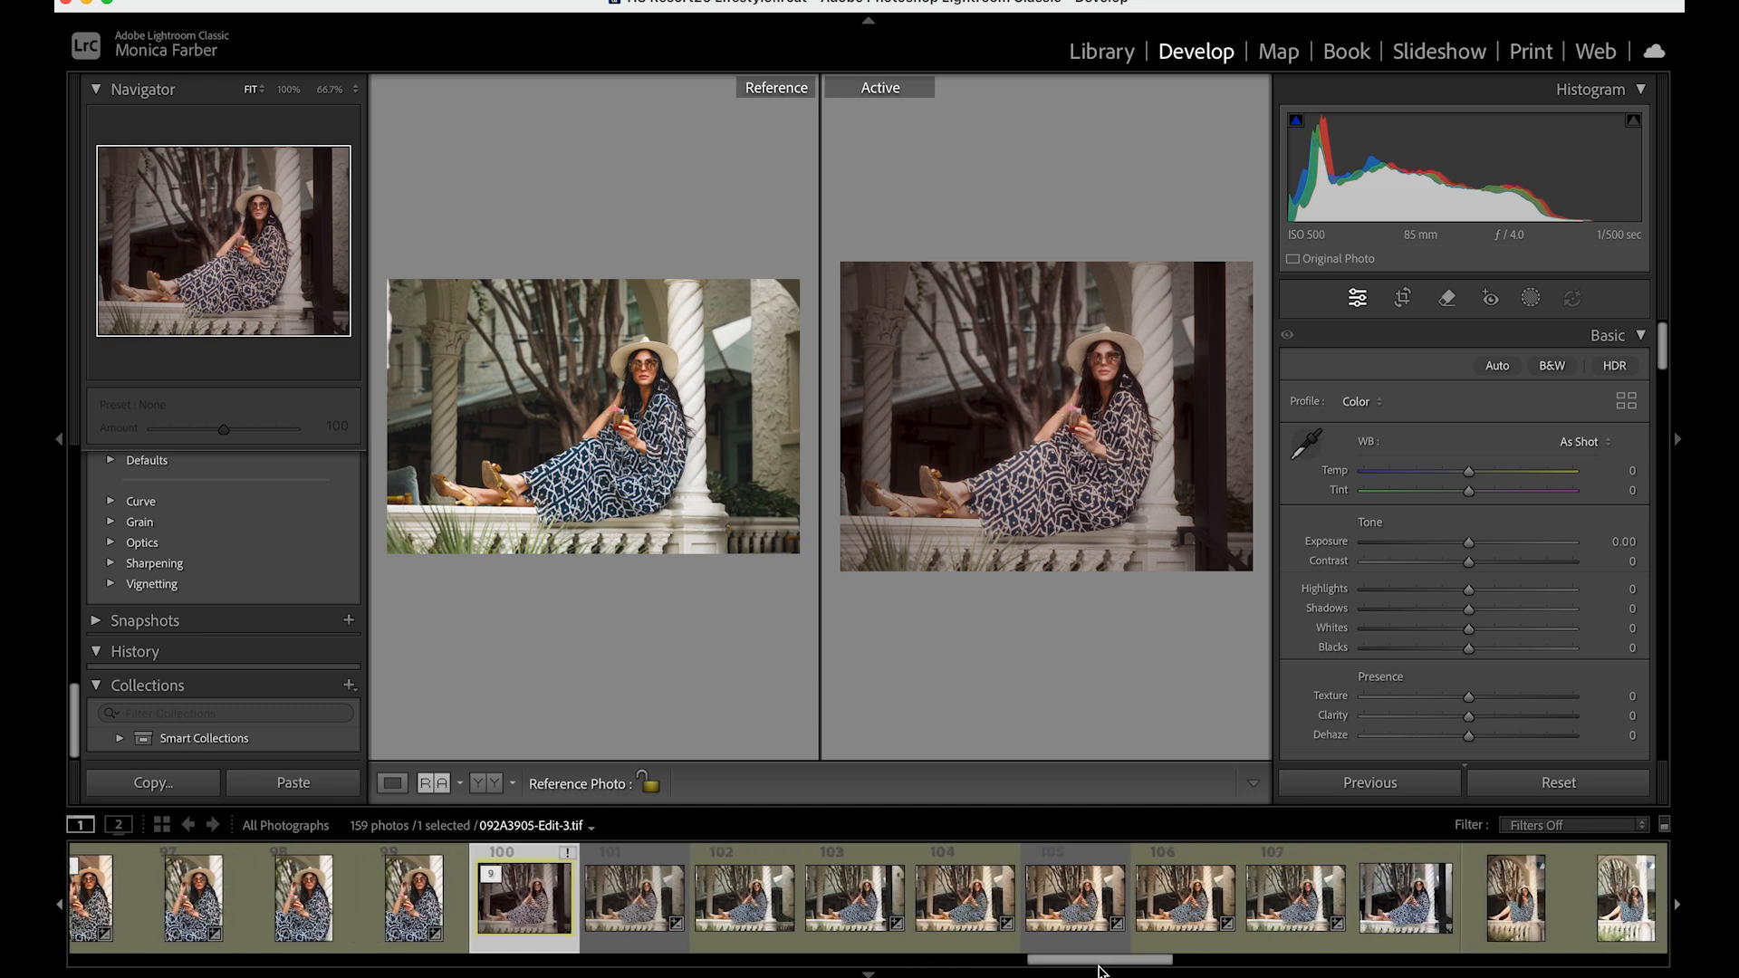
left_click_drag(1404, 897, 670, 557)
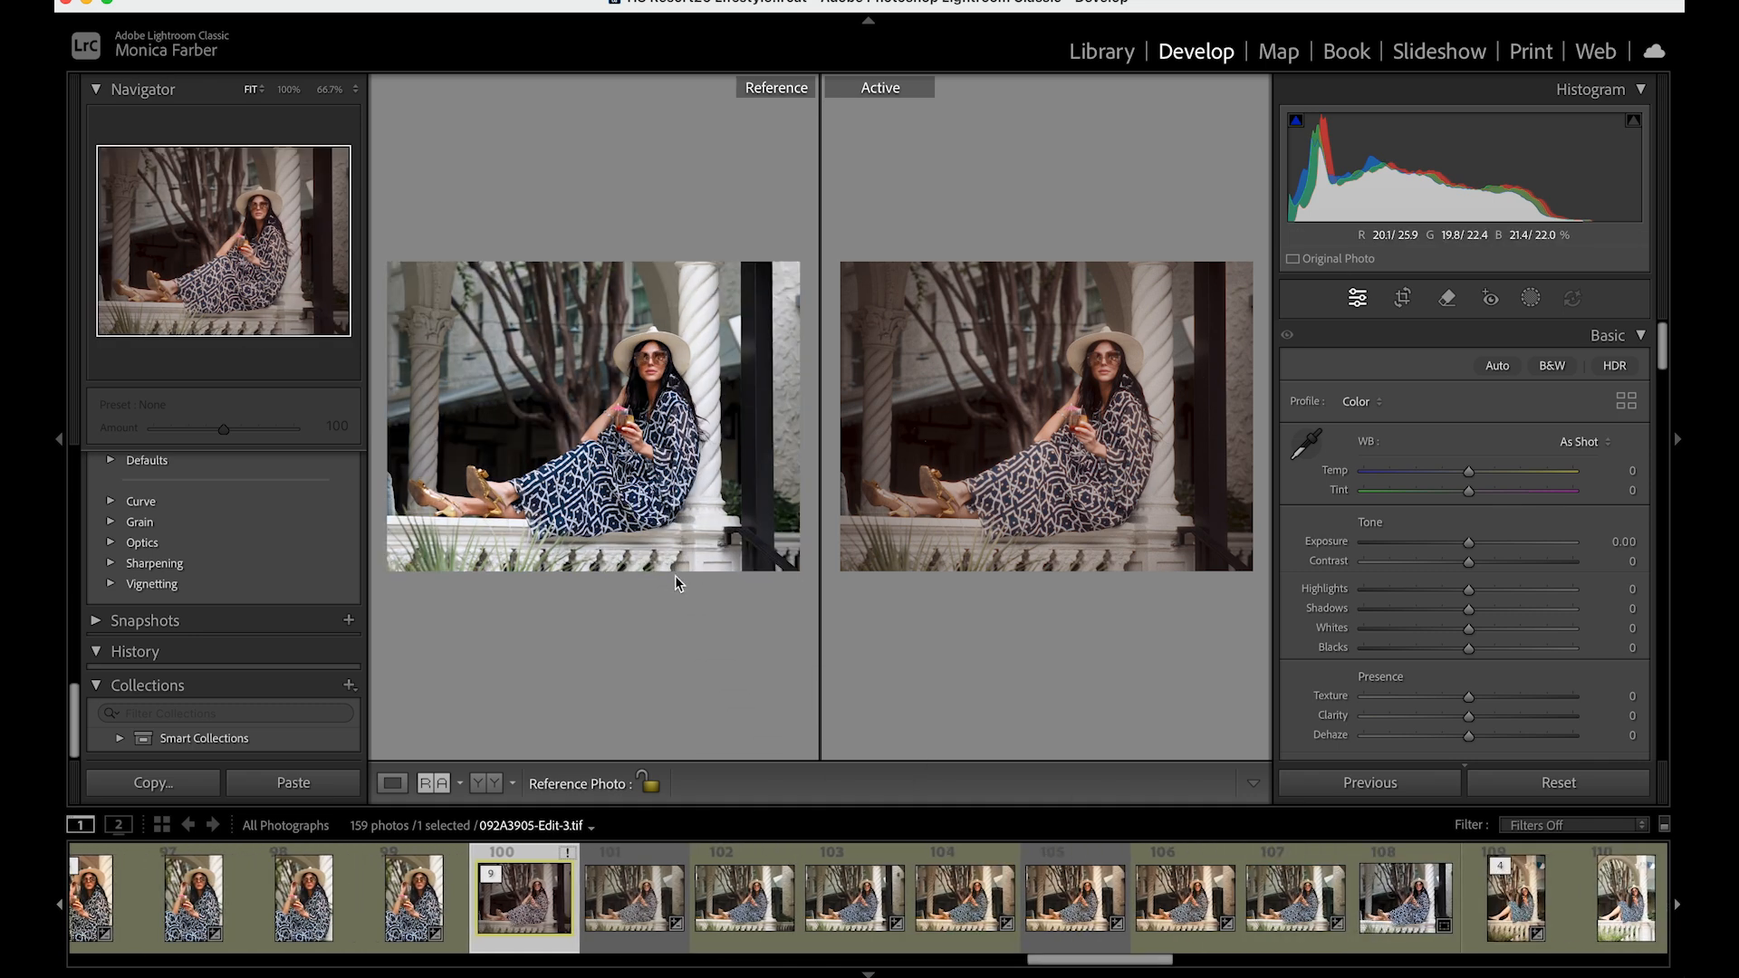
Zoom the active and reference photos to 100% and compare grain and detail, moving the active photo to the arm and drink
left_click(943, 512)
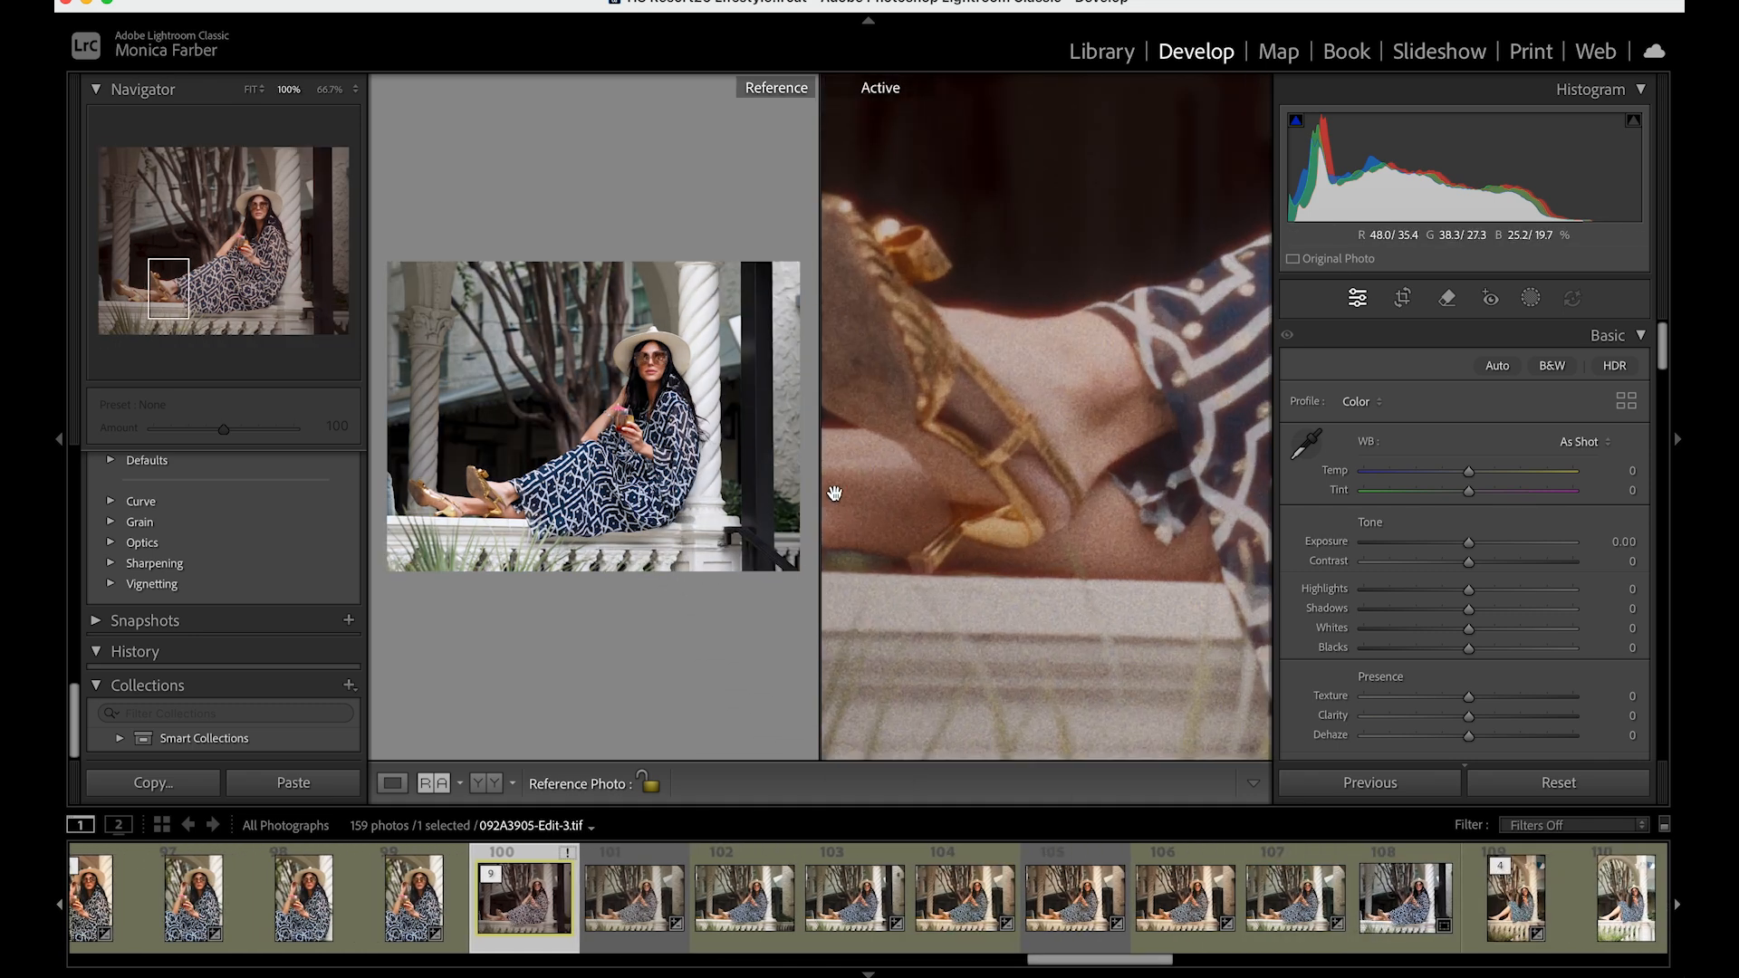
left_click(637, 438)
left_click_drag(637, 437, 750, 443)
scroll(751, 444, "left", 5)
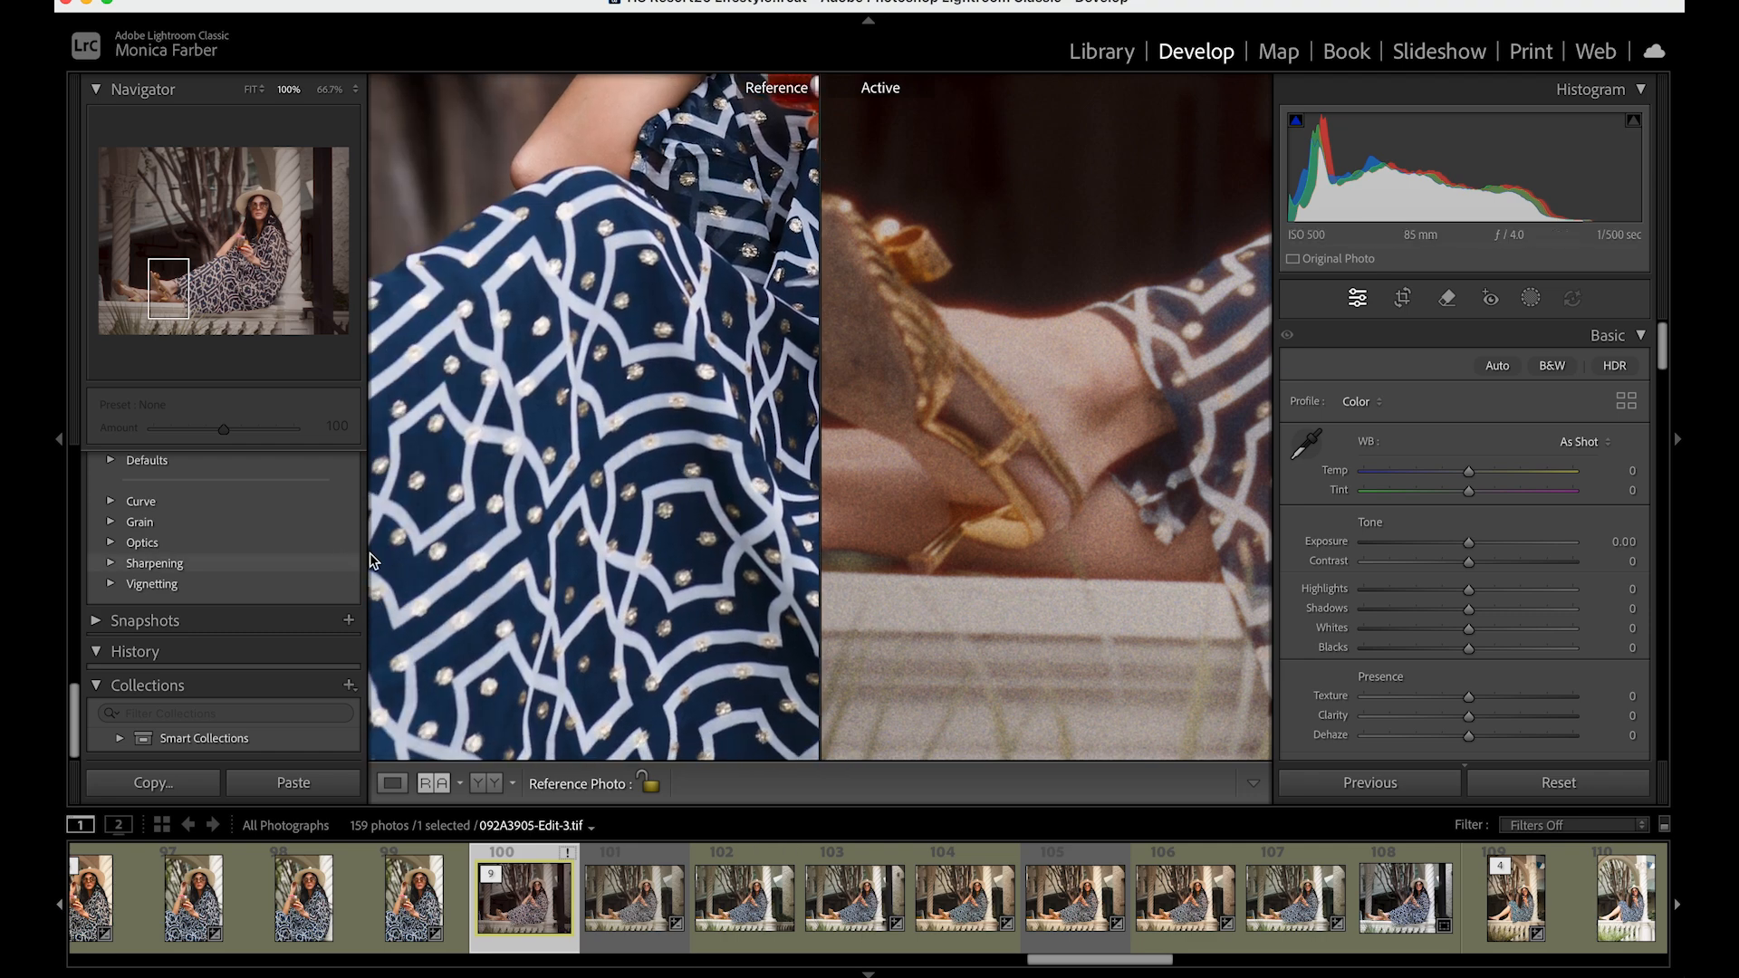
scroll(1064, 454, "right", 7)
scroll(1156, 376, "up", 6)
scroll(1156, 377, "right", 8)
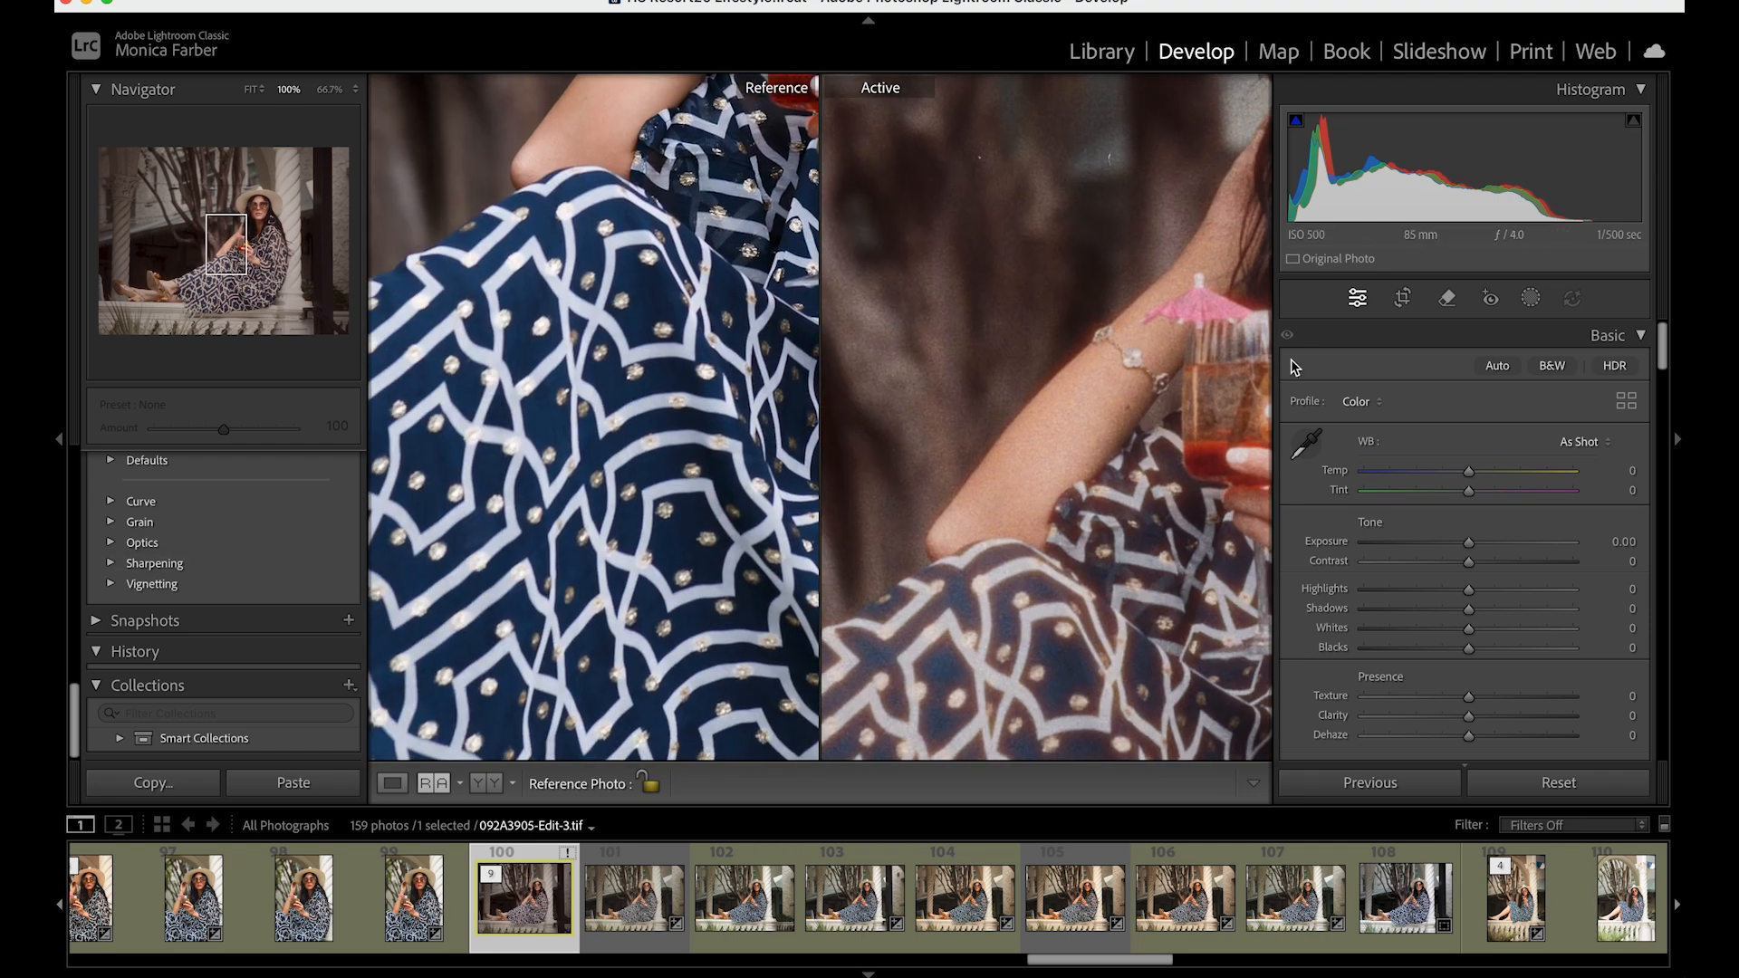
Move the reference photo to the woman's face and drink to examine detail, and fit both photos fully in view for comparison
scroll(941, 480, "up", 2)
scroll(651, 512, "up", 10)
scroll(651, 512, "right", 3)
left_click(1091, 528)
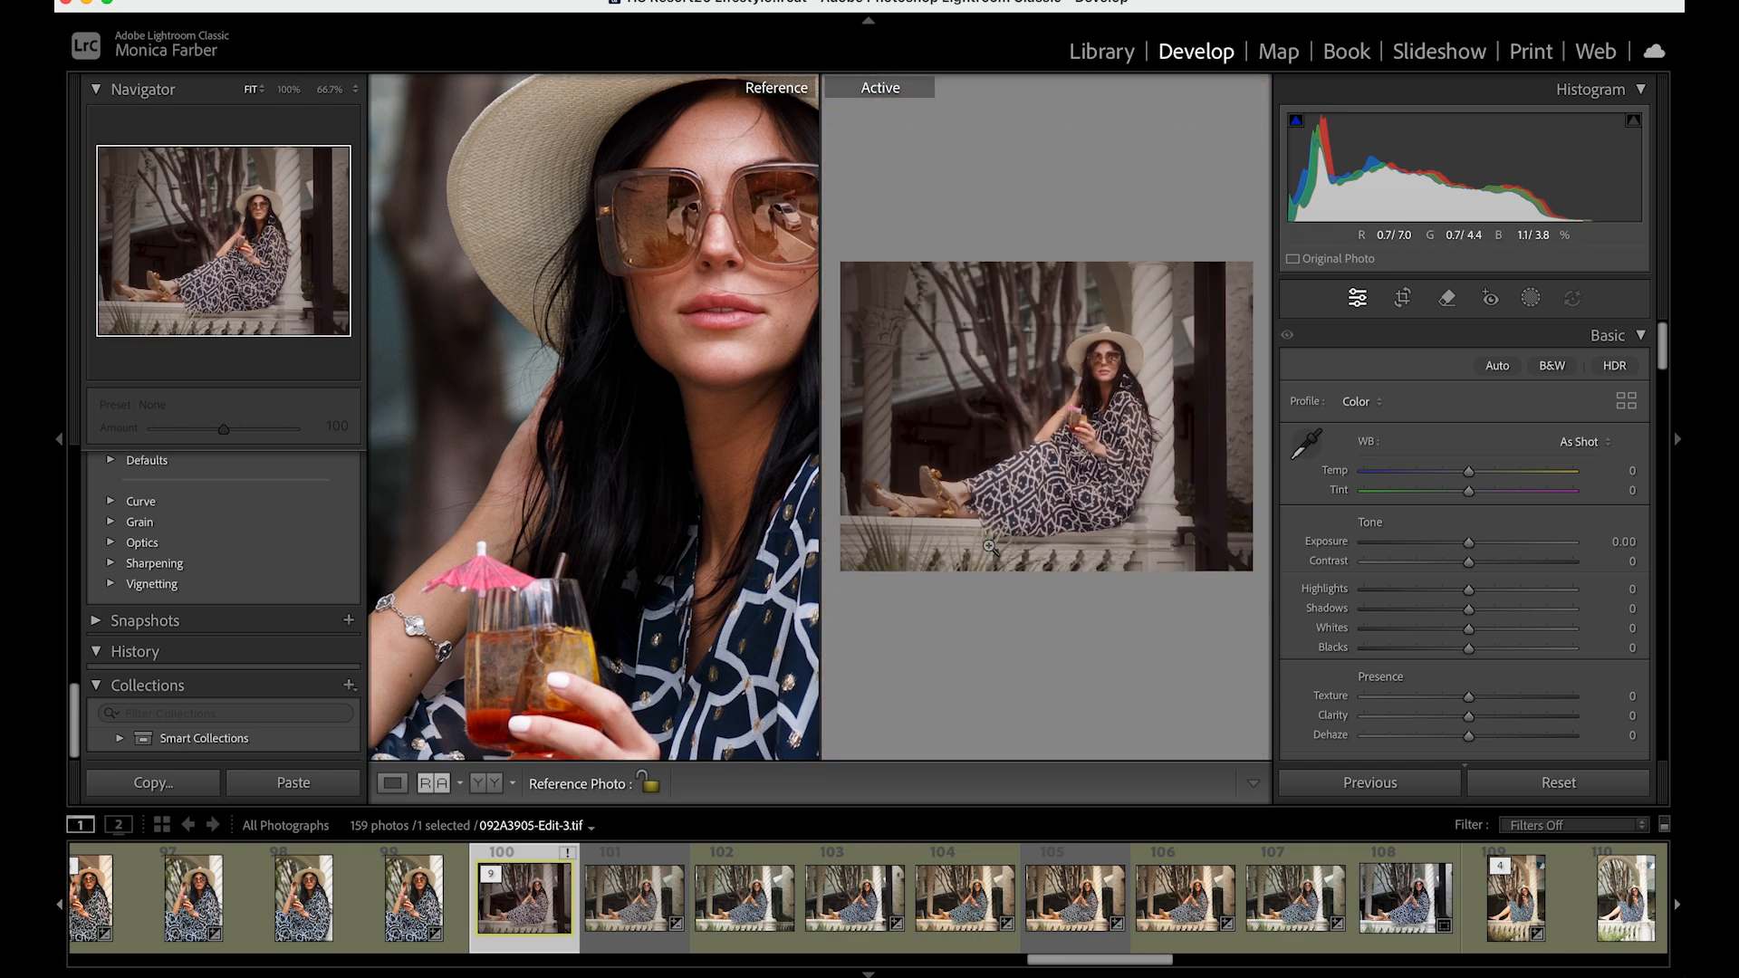
left_click(712, 469)
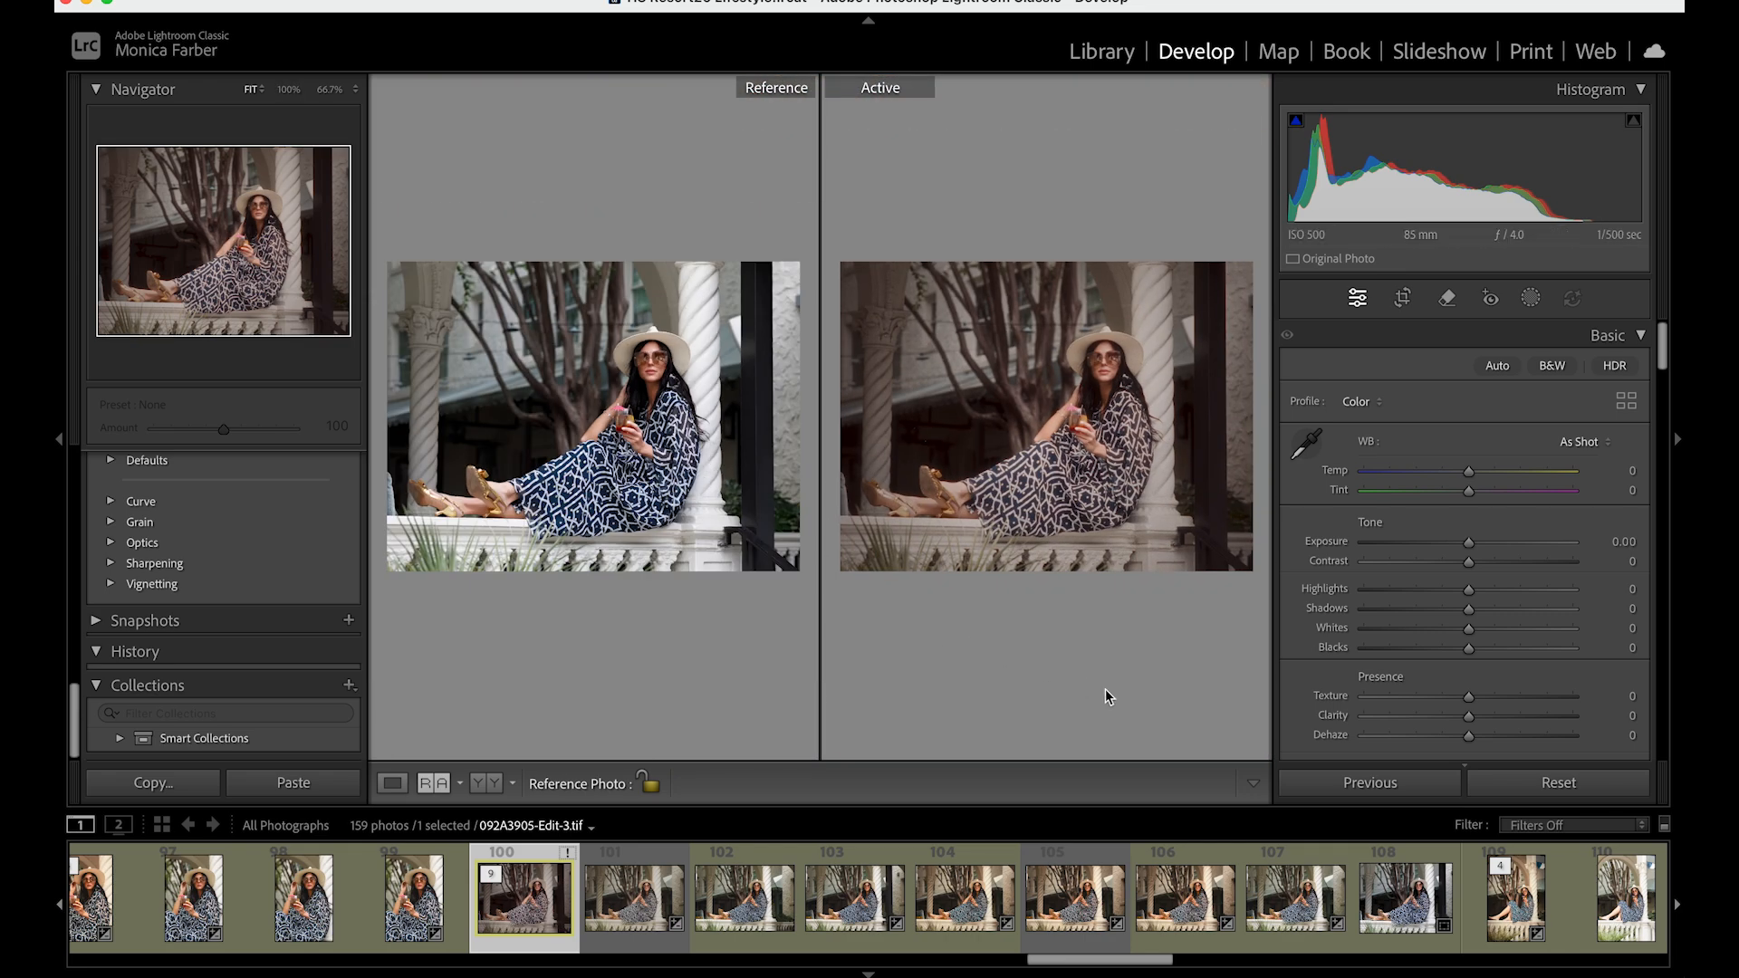
key("super+shift+5")
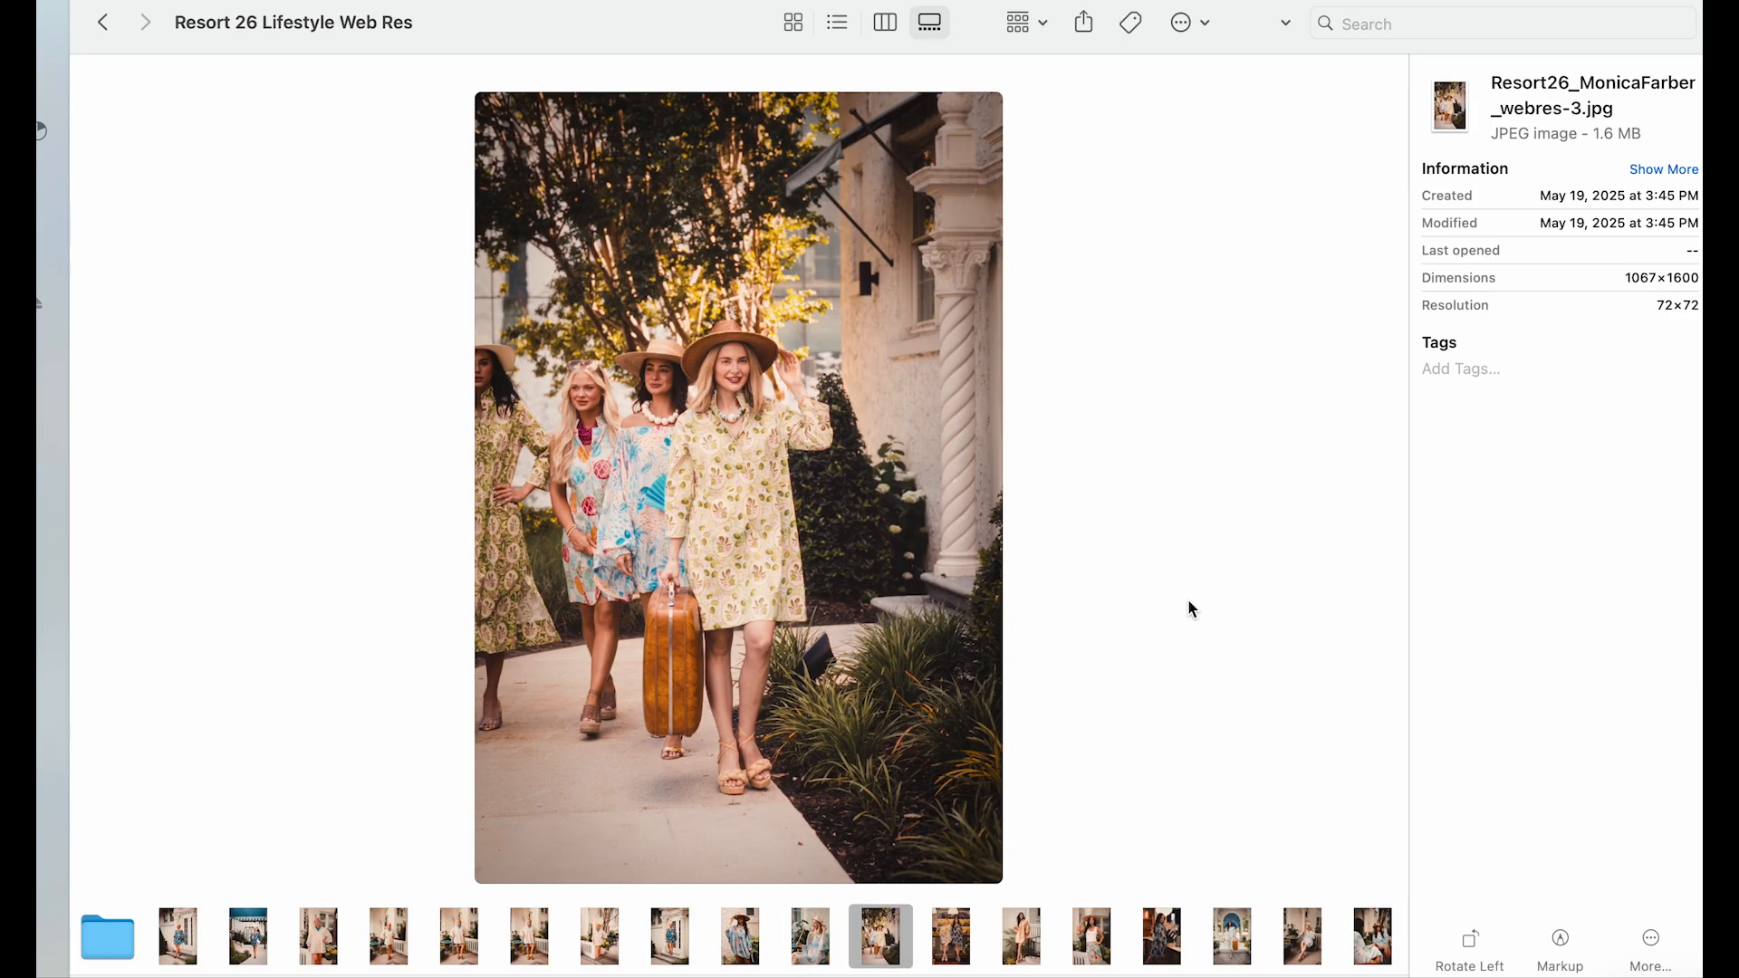
In Finder, browse the finished photos in the Resort 26 Lifestyle Web Res folder one by one, from webres-3 through webres-52
key("Right")
key("Right")
key("Right")
key("Right")
key("Right")
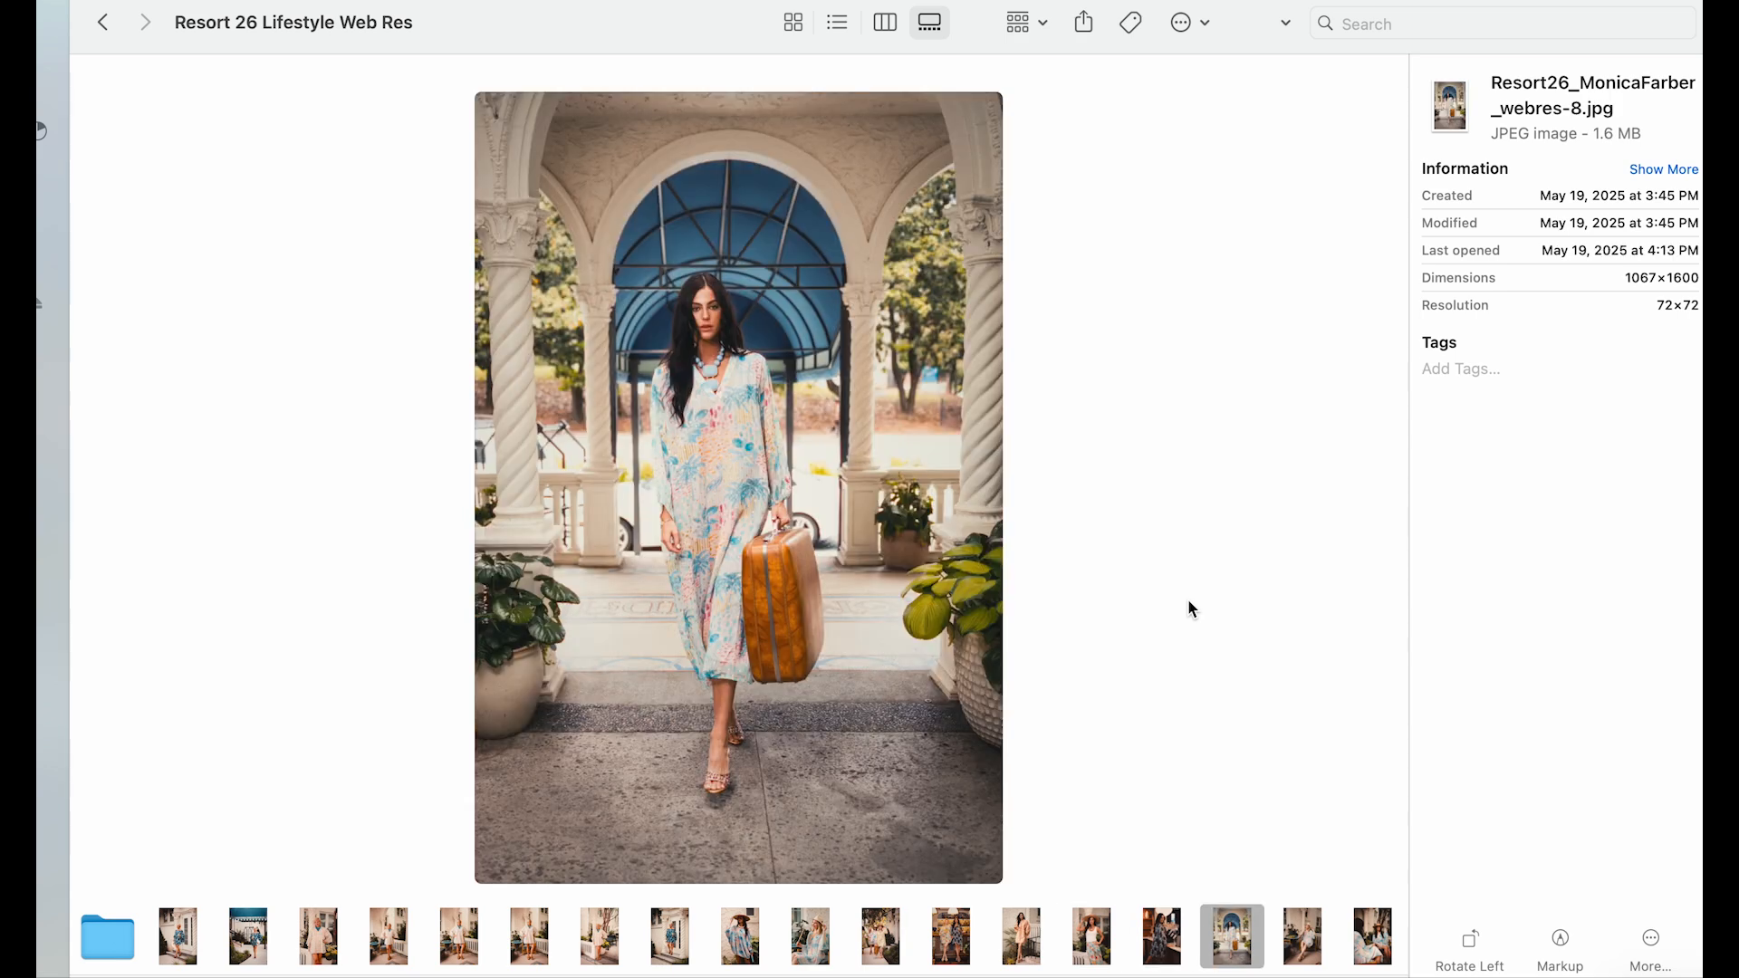
key("Right")
key("Right")
key("Right")
key("Right")
key("Right")
key("Right")
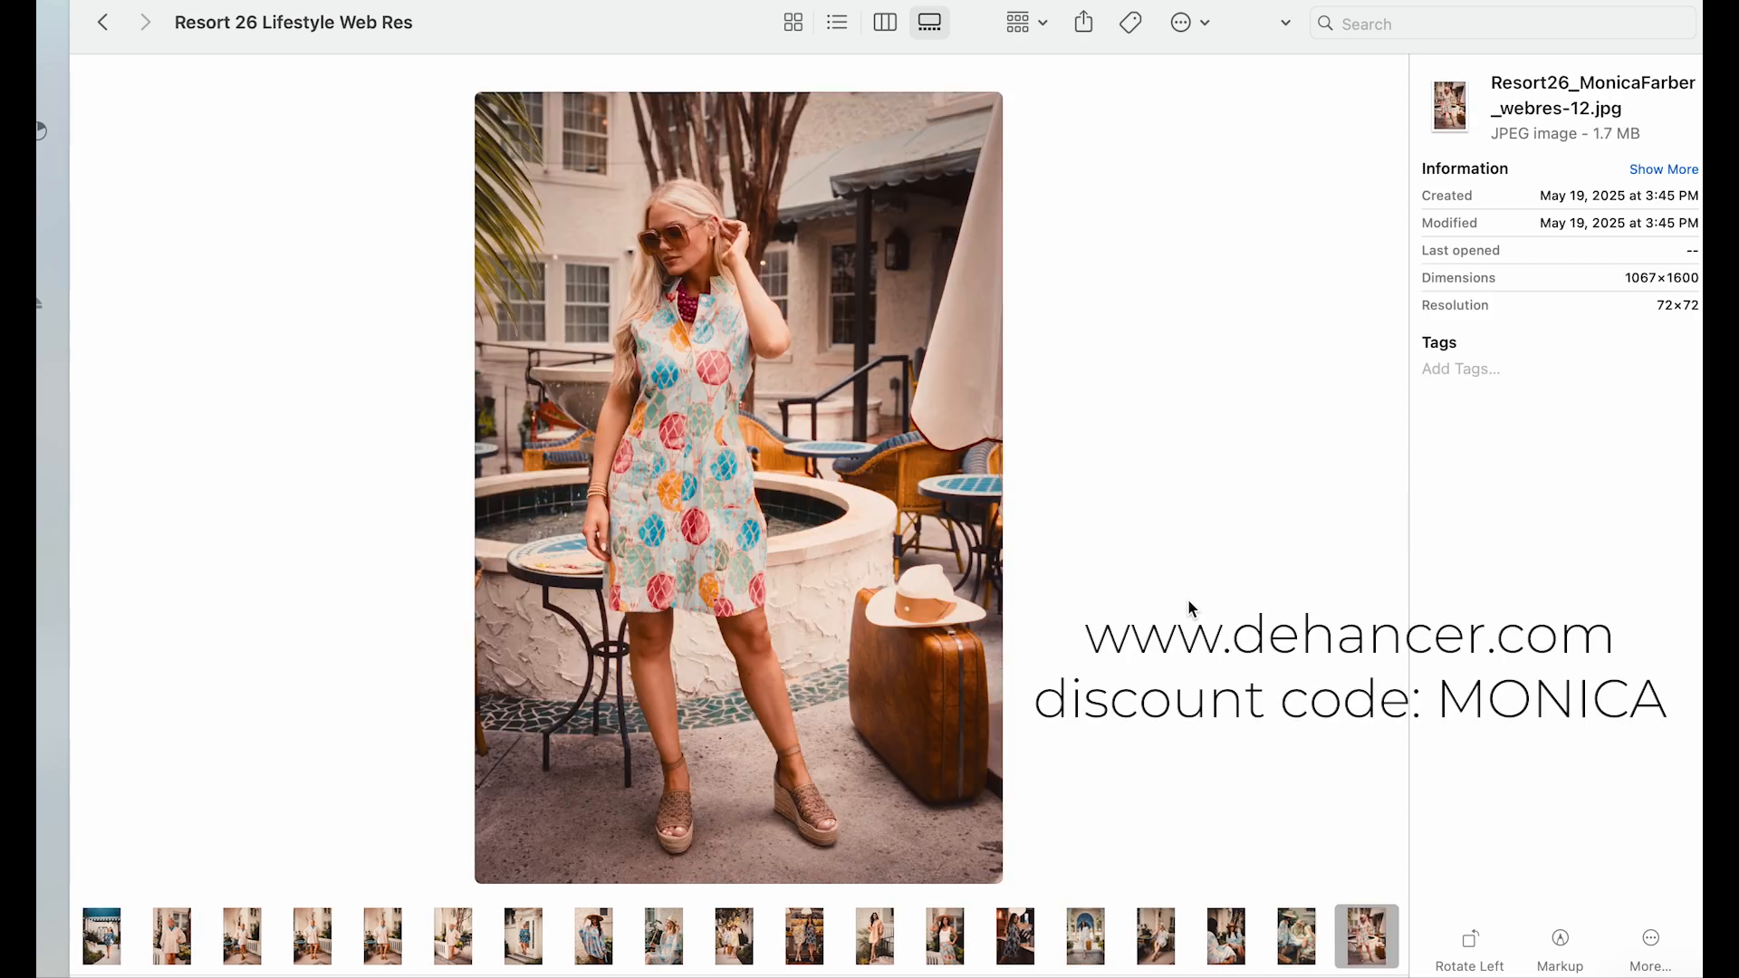
key("Right")
key("Right")
key("Right")
key("Right")
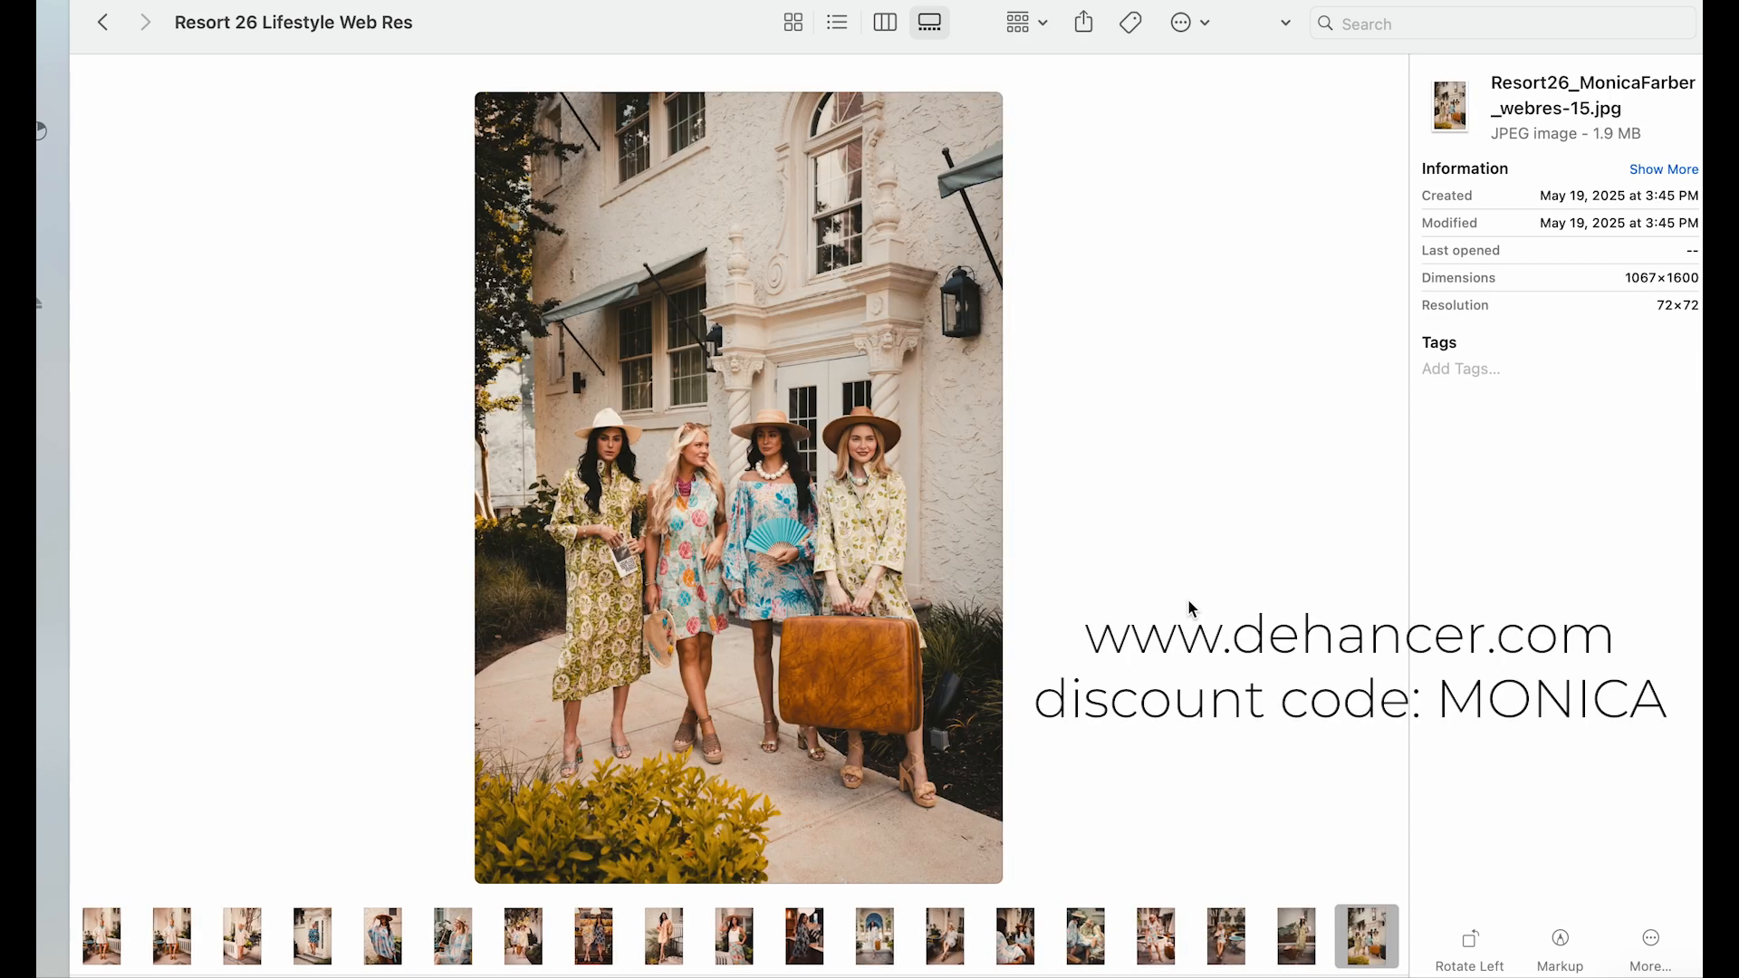
key("Right")
key("Right")
key("Right")
key("Right")
key("Right")
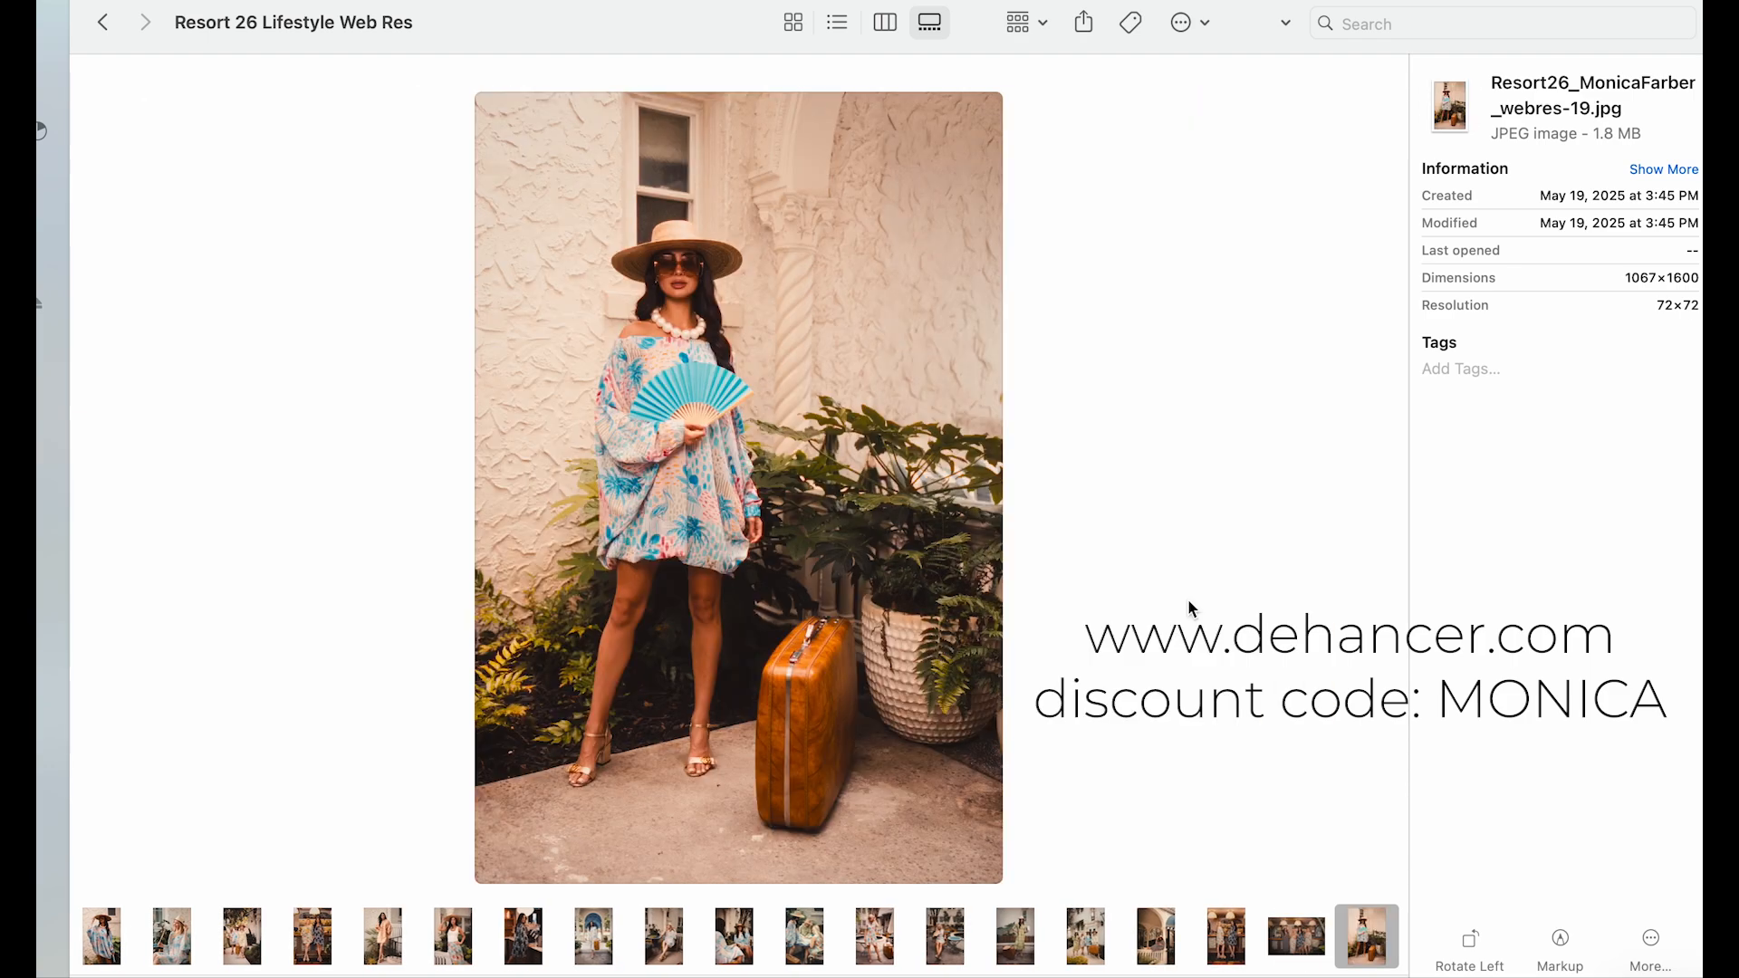
key("Right")
key("Right")
key("Right")
key("Right")
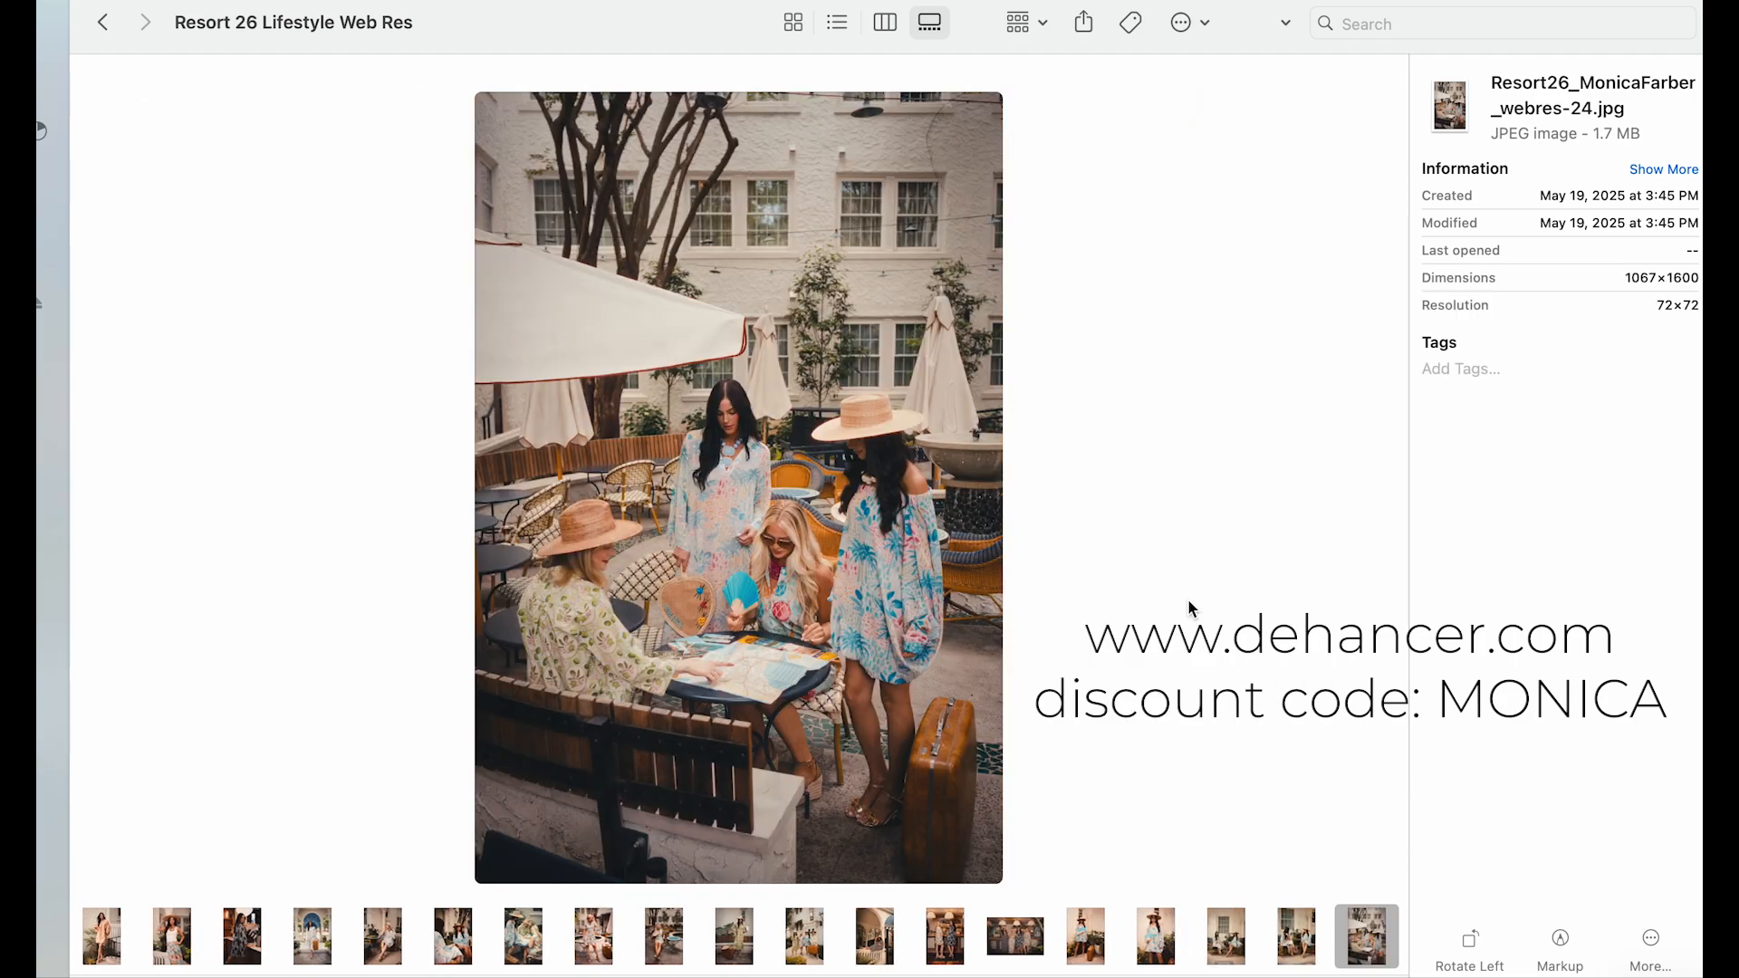
key("Right")
key("Right")
key("Right")
key("Right")
key("Right")
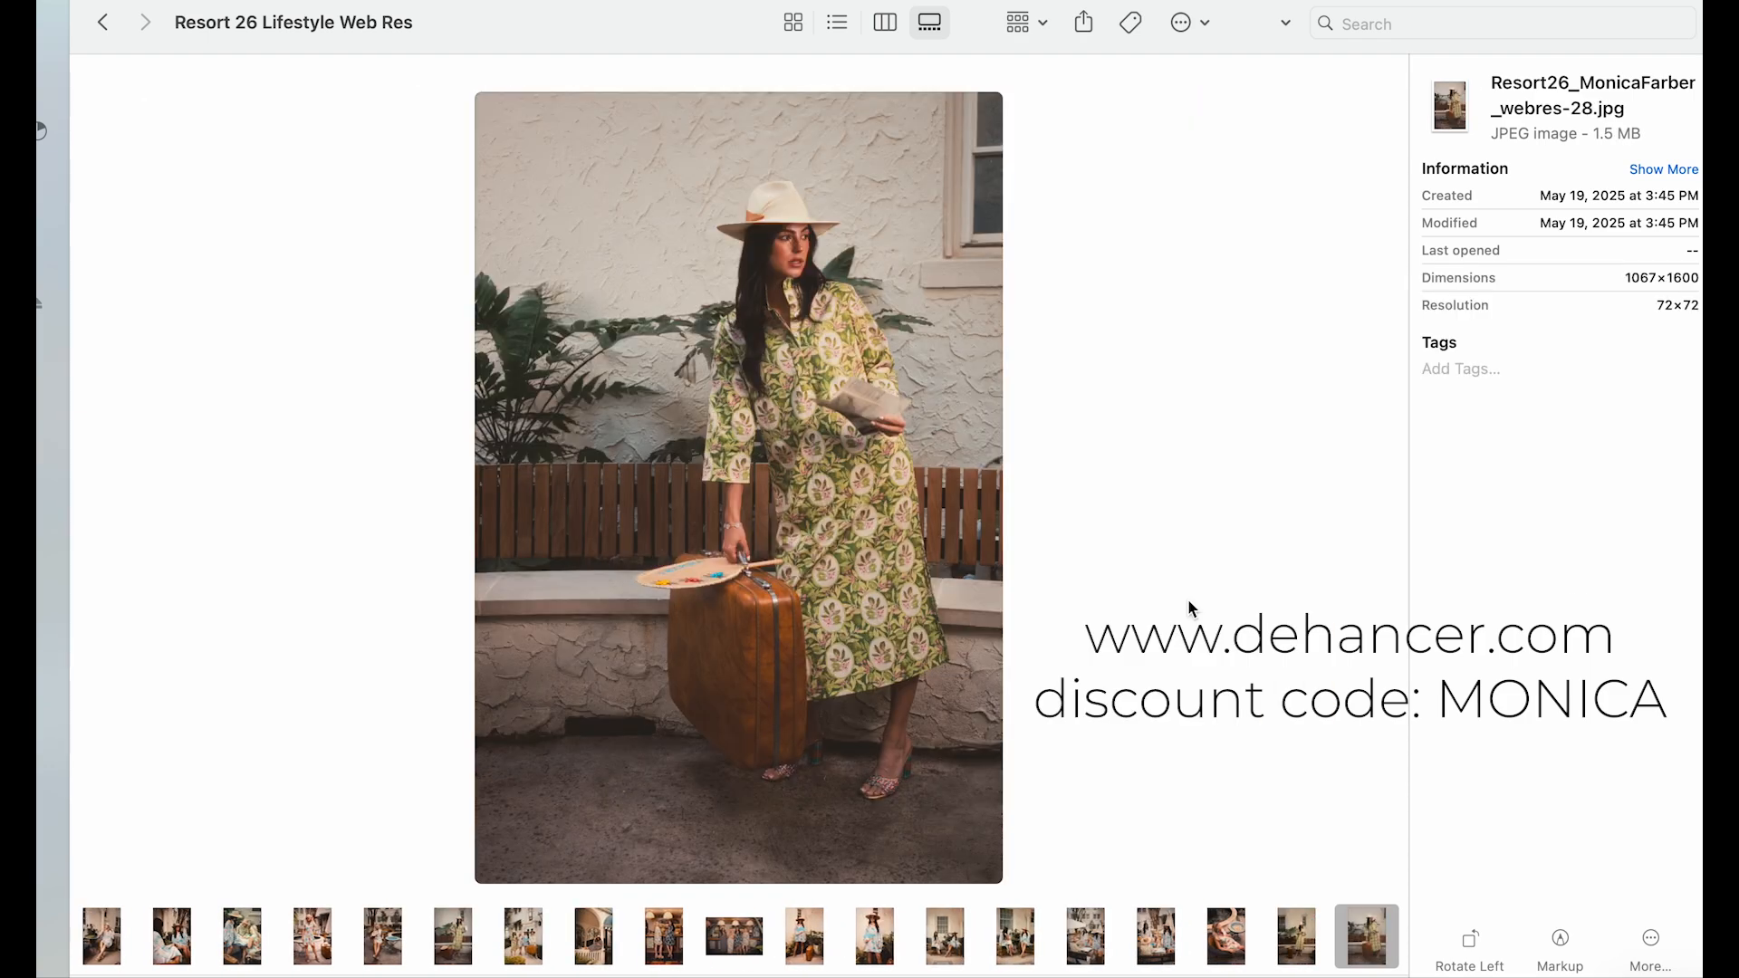
key("Right")
key("Right")
key("Right")
key("Right")
key("Right")
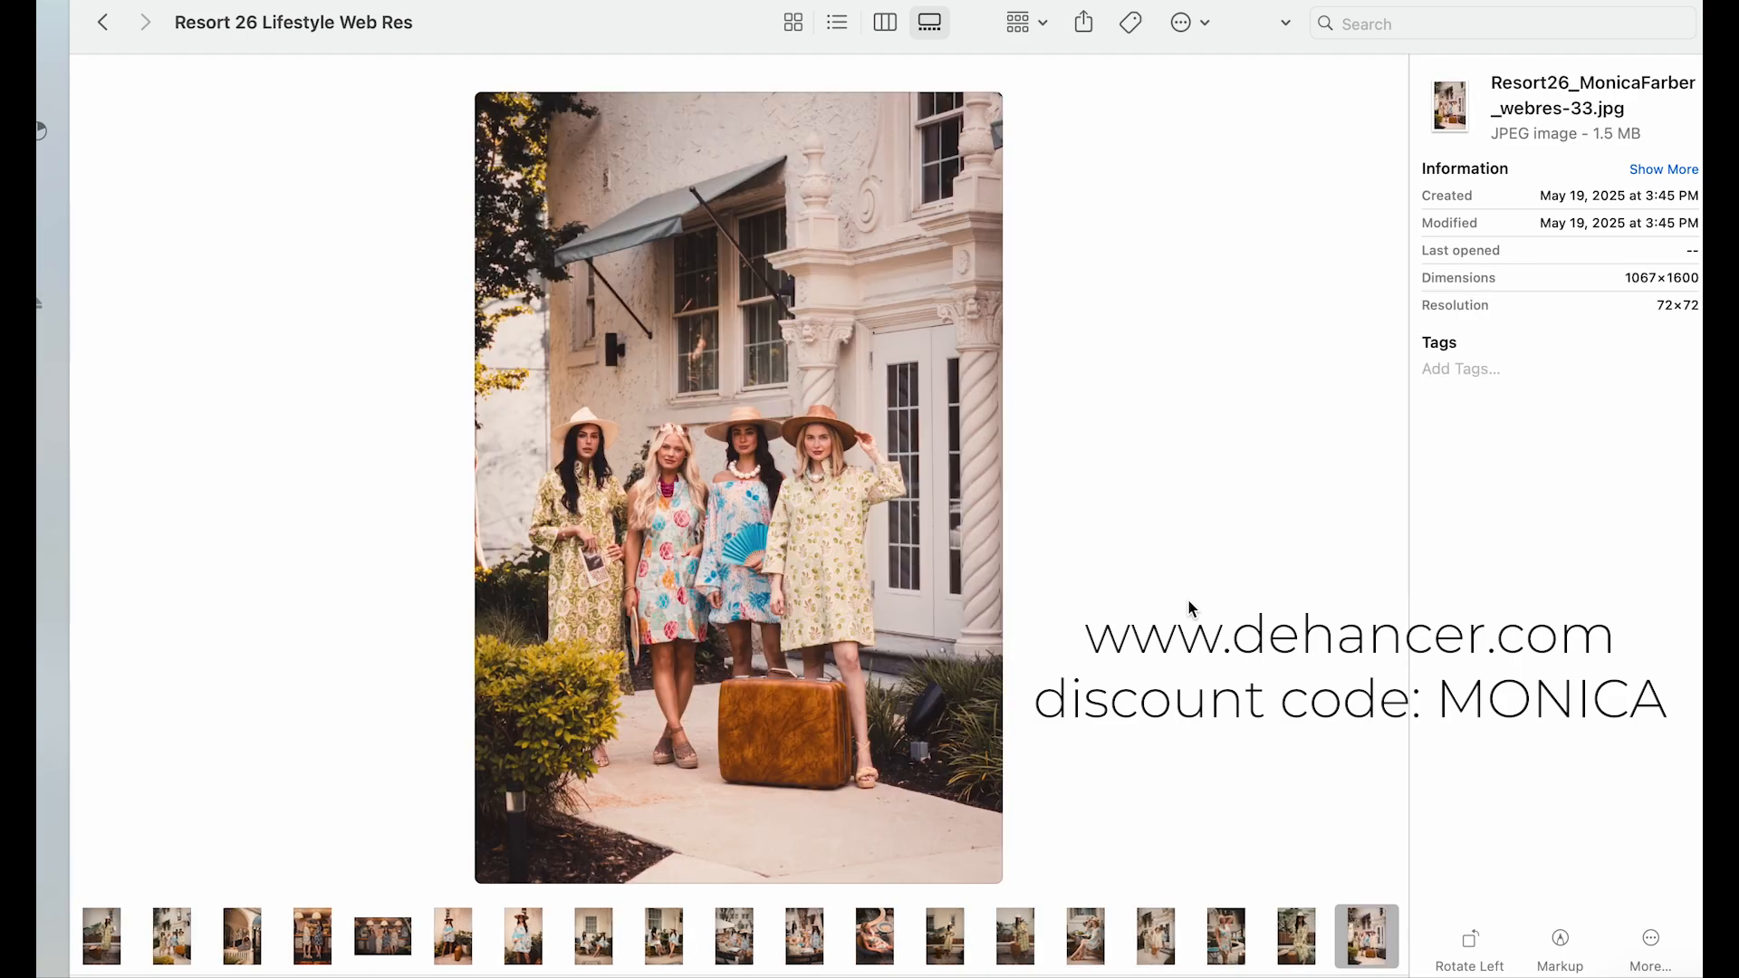
key("Right")
key("Right")
key("Right")
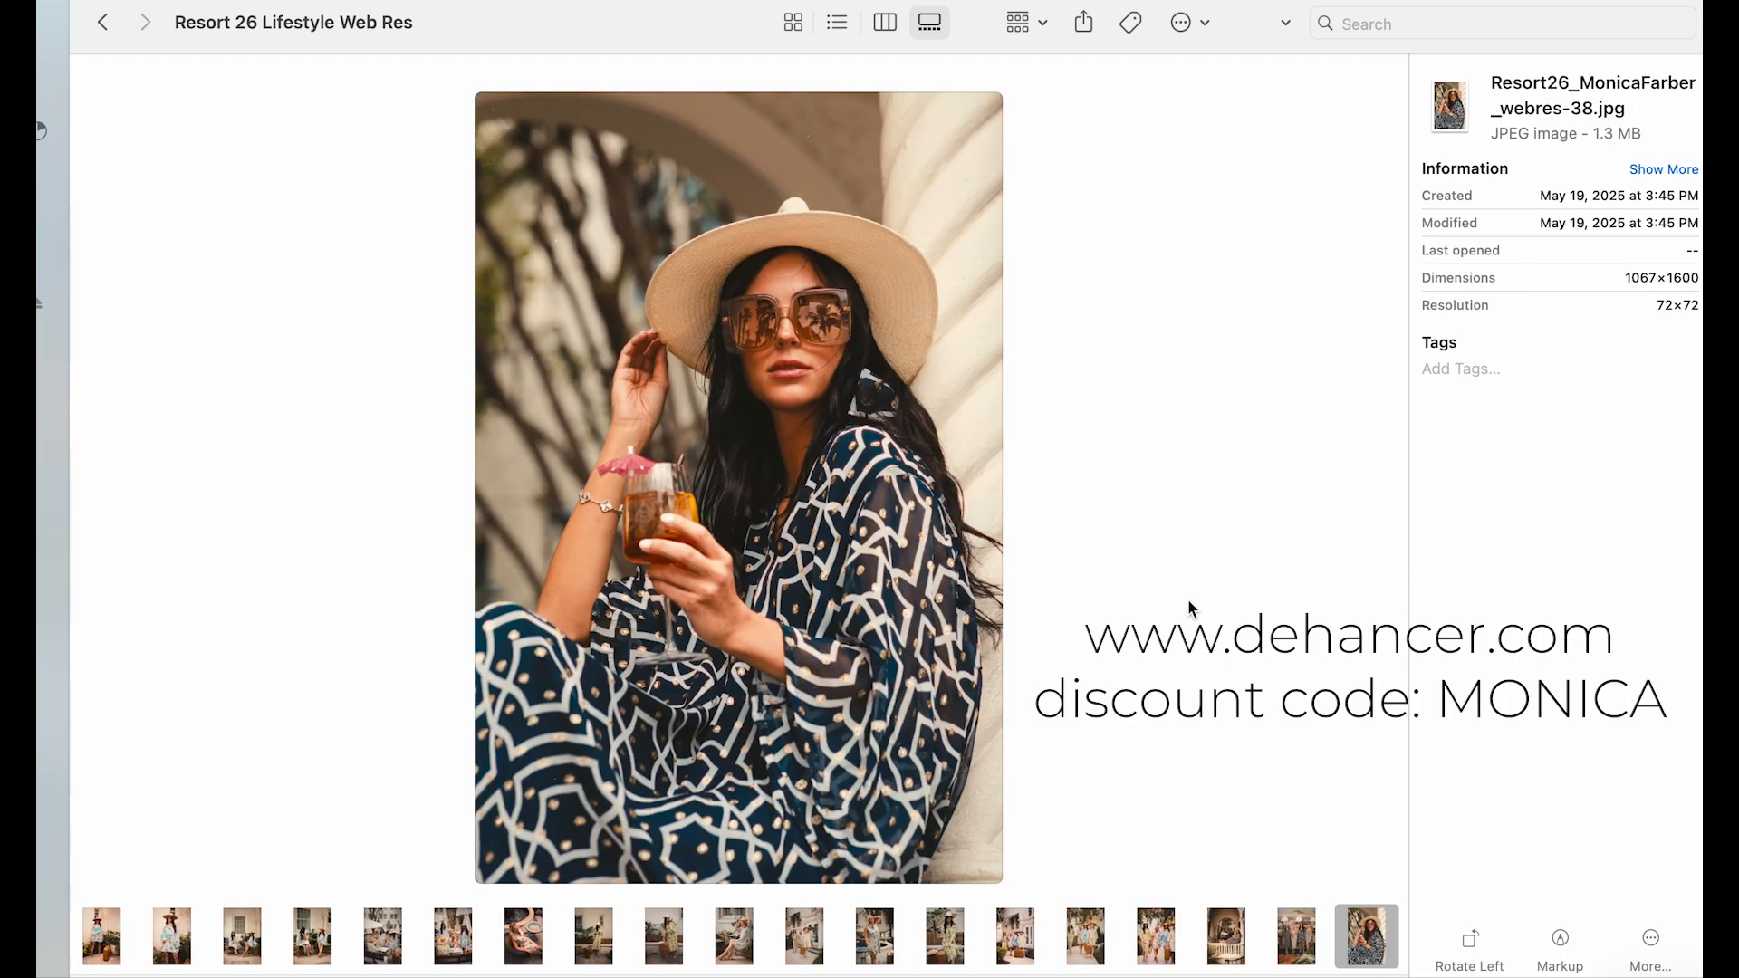
key("Right")
key("Right")
key("Right")
key("Right")
key("Right")
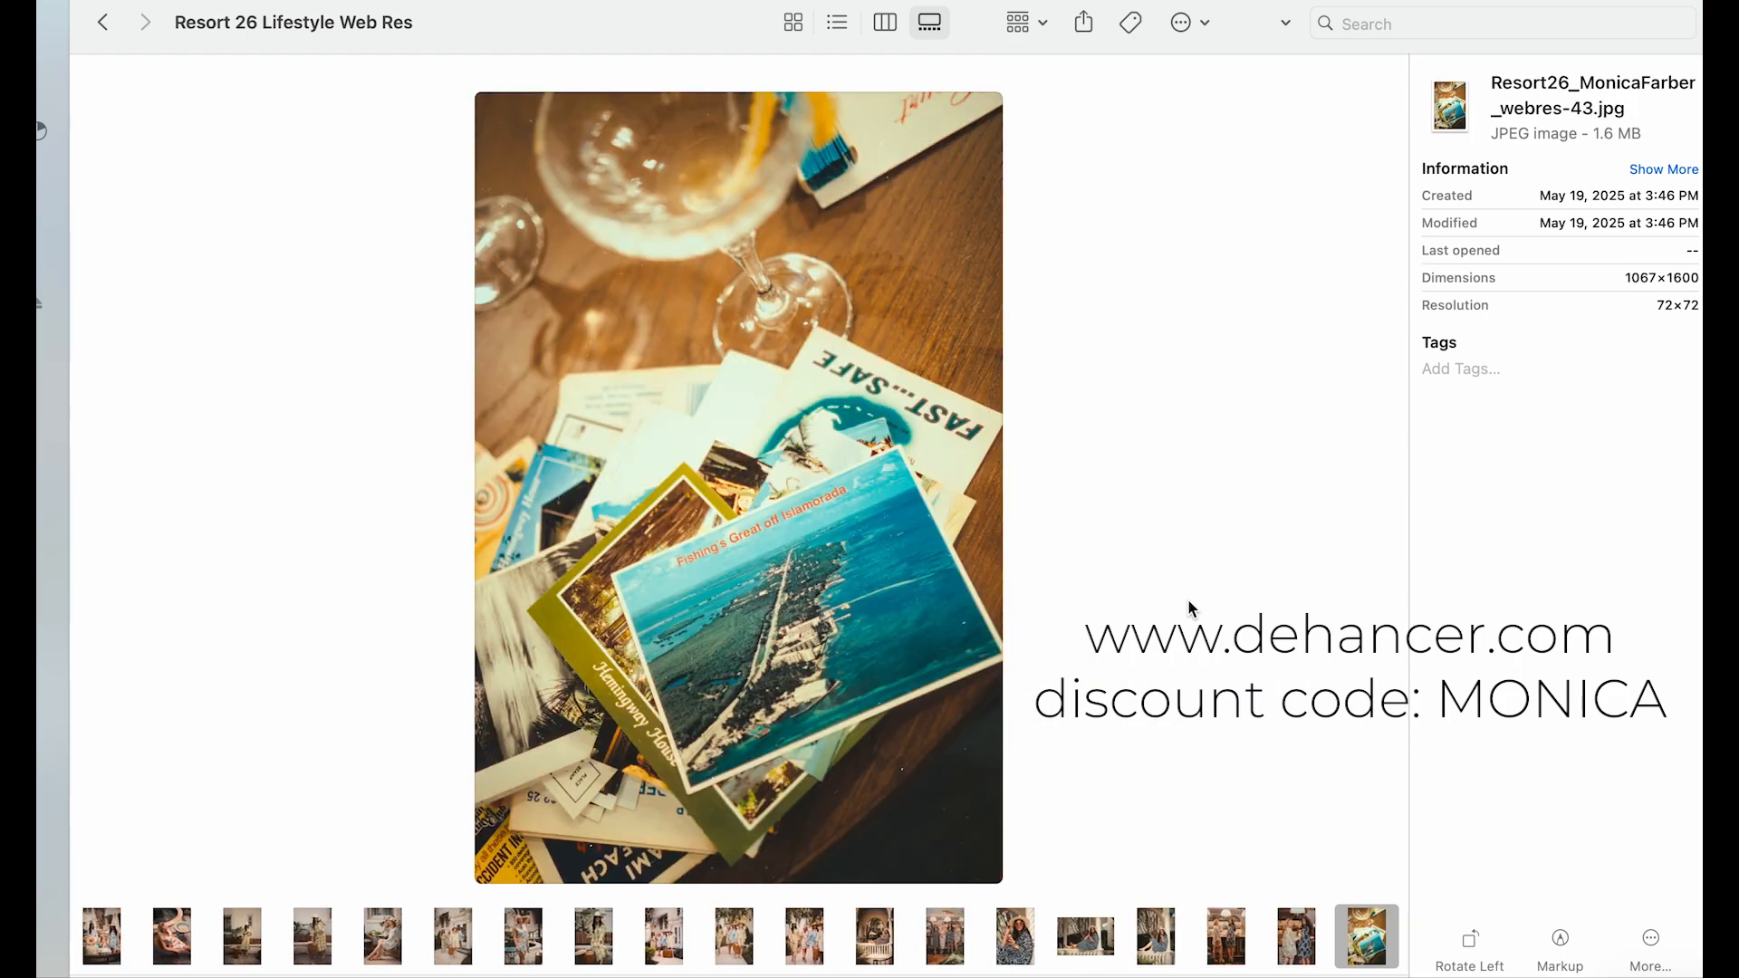
key("Right")
key("Right")
key("Right")
key("Right")
key("Right")
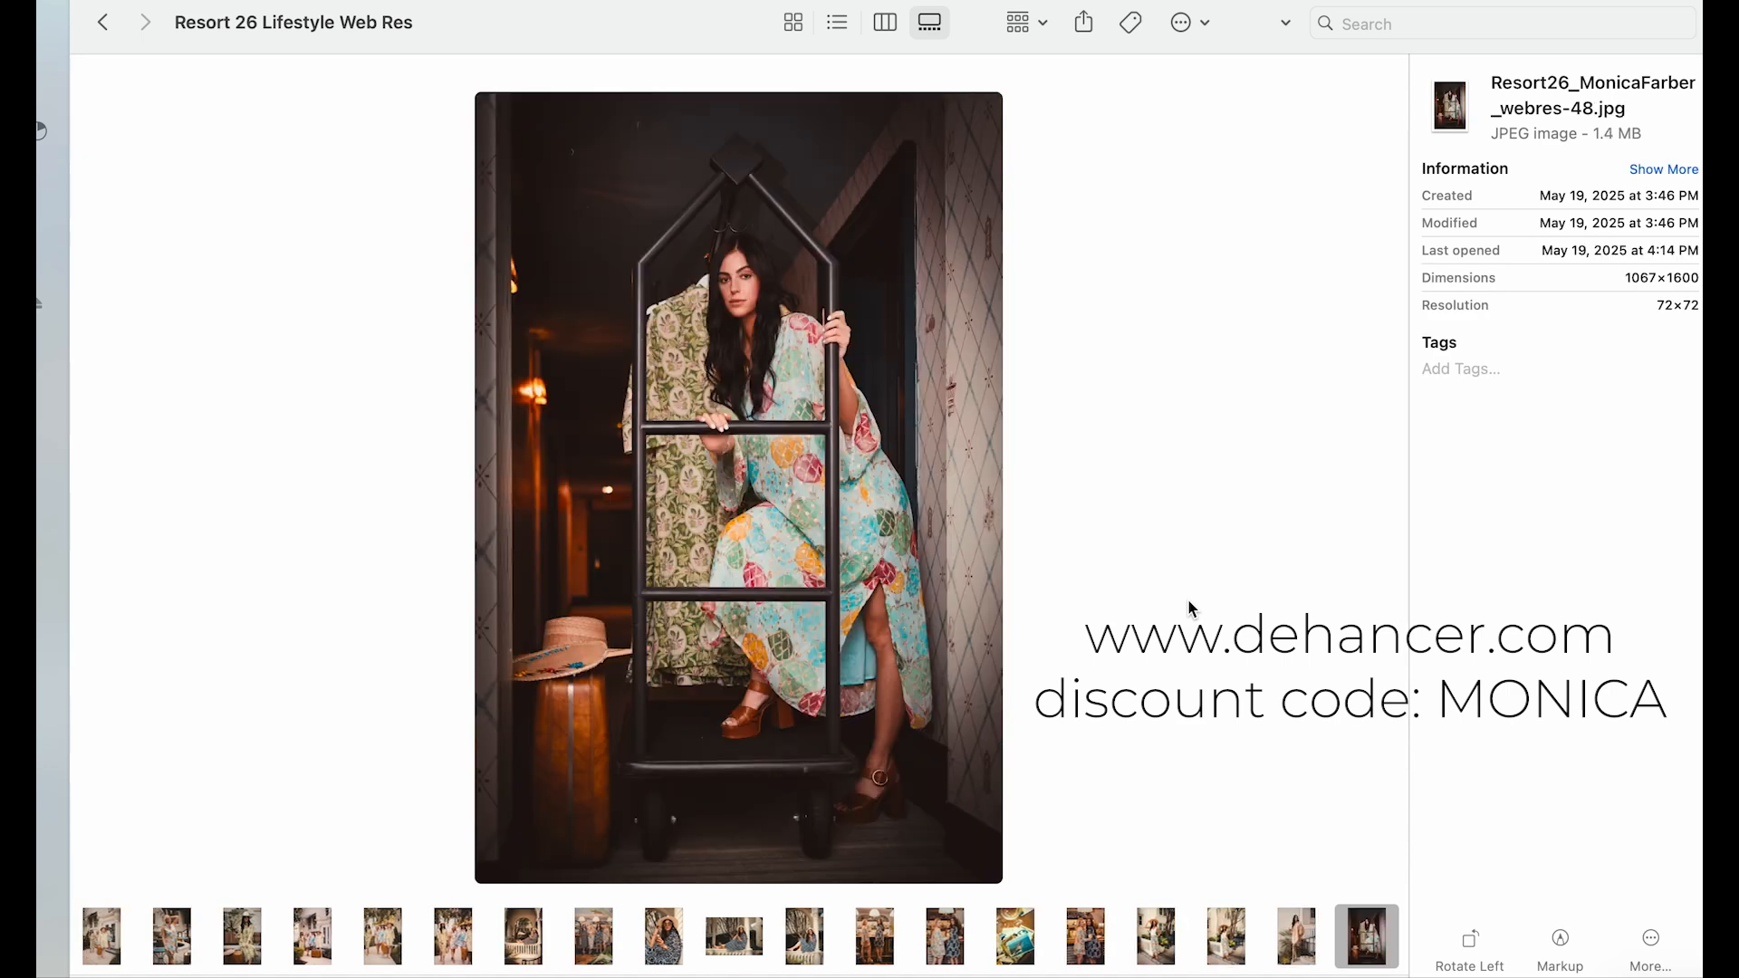
key("Right")
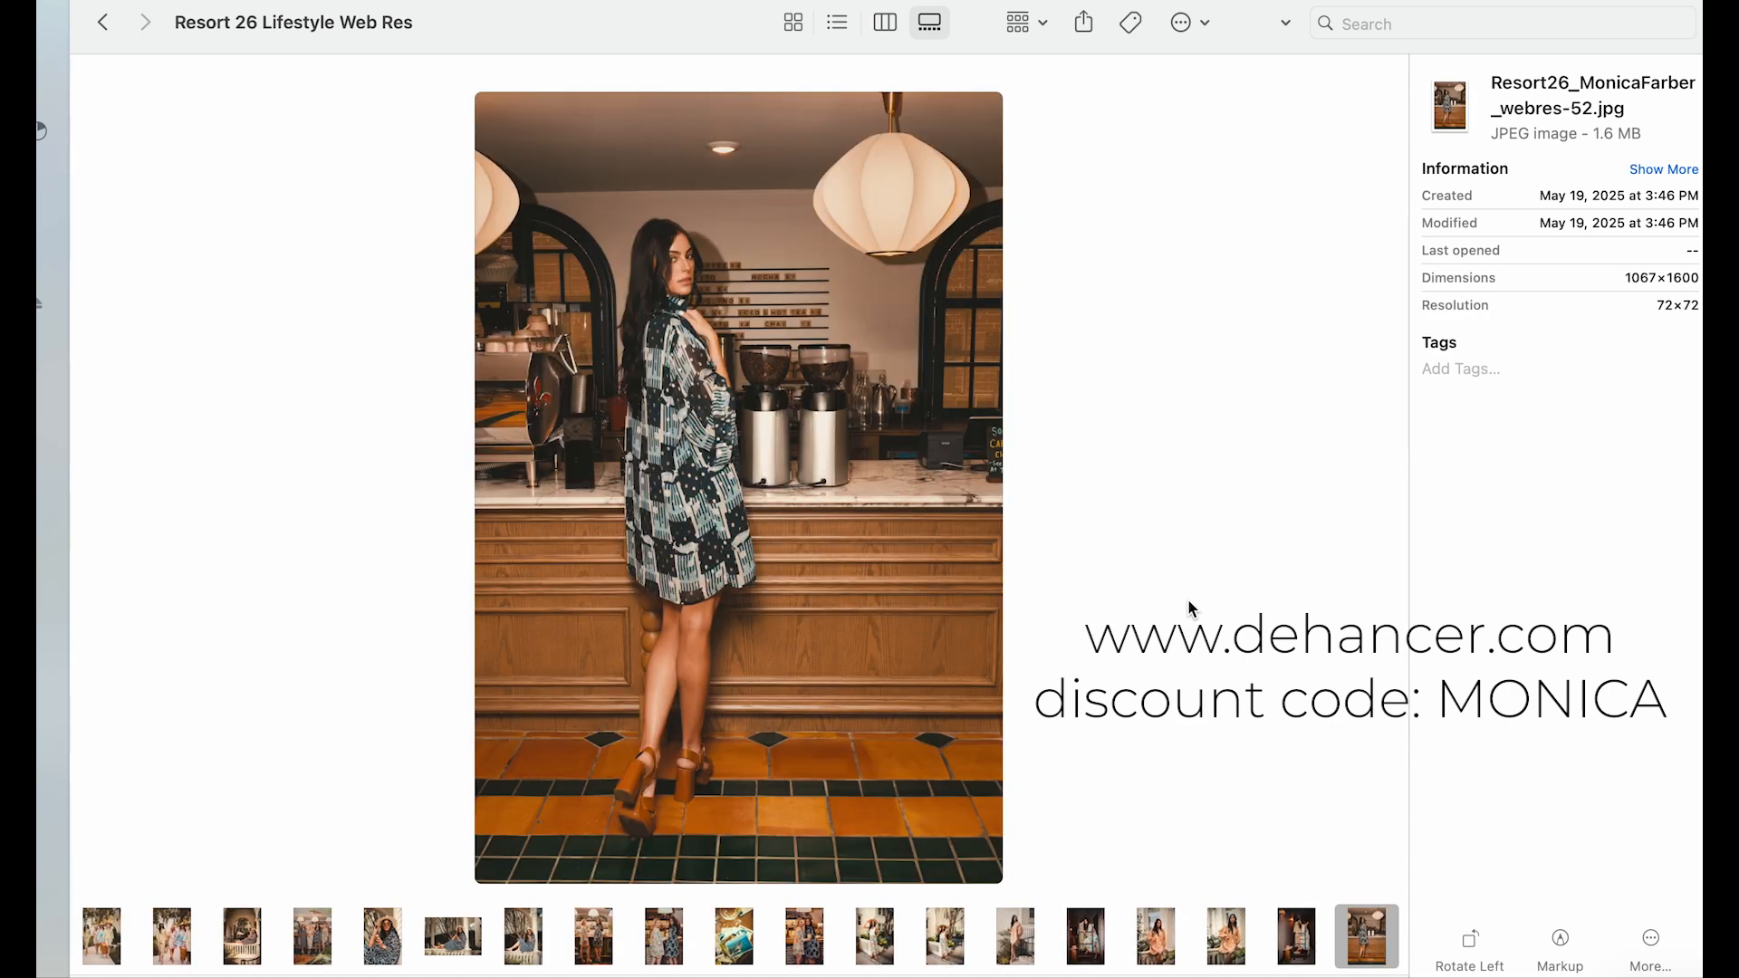